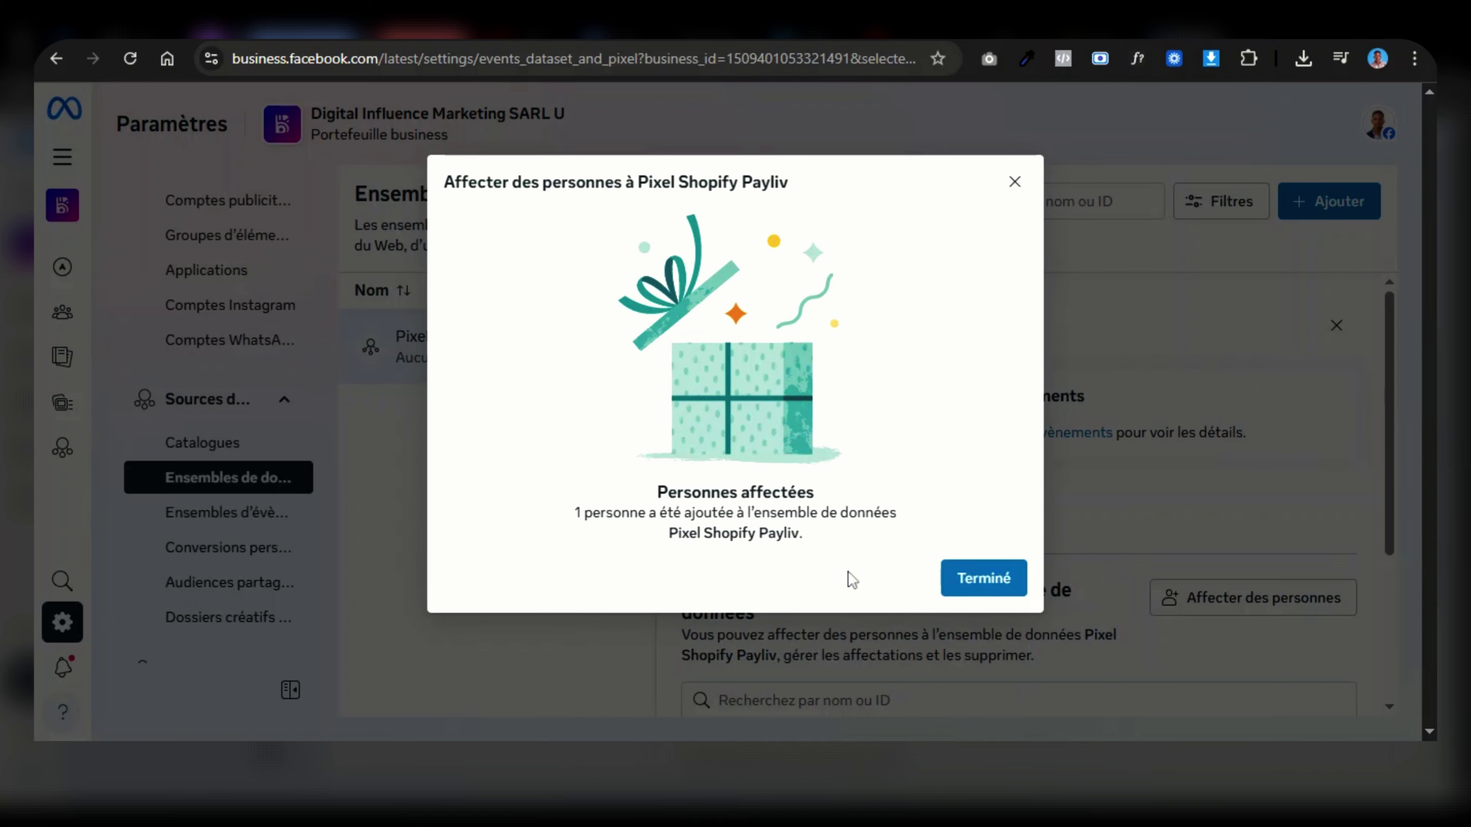
- Finish assigning people to the Pixel Shopify Payliv dataset, and open the choice of other business assets to connect to it
{"action": "left_click", "coordinate": [979, 579]}
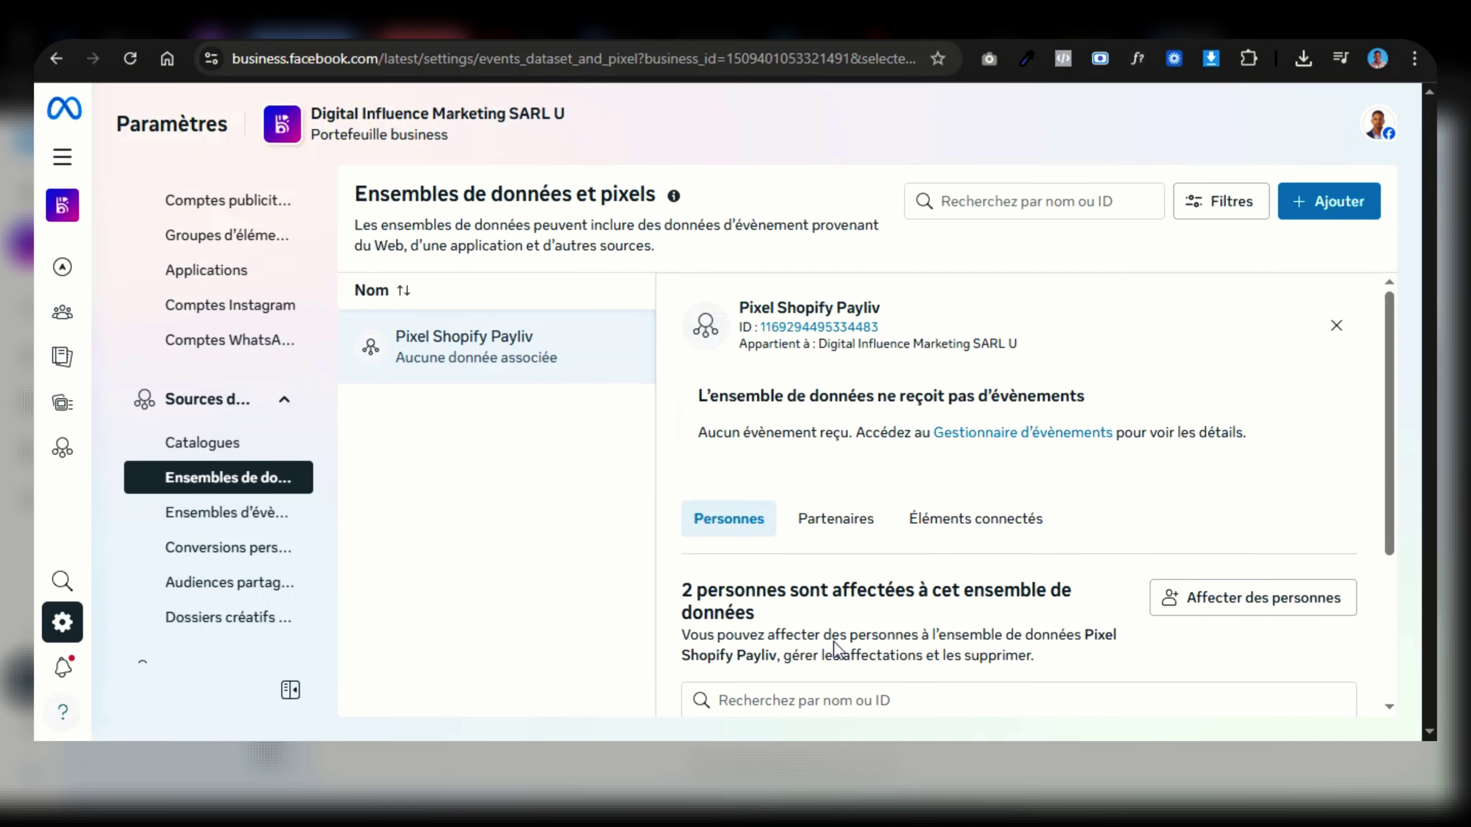
{"action": "scroll", "coordinate": [834, 646], "scroll_direction": "down", "scroll_amount": 4}
{"action": "scroll", "coordinate": [834, 646], "scroll_direction": "up", "scroll_amount": 4}
{"action": "left_click", "coordinate": [1031, 530]}
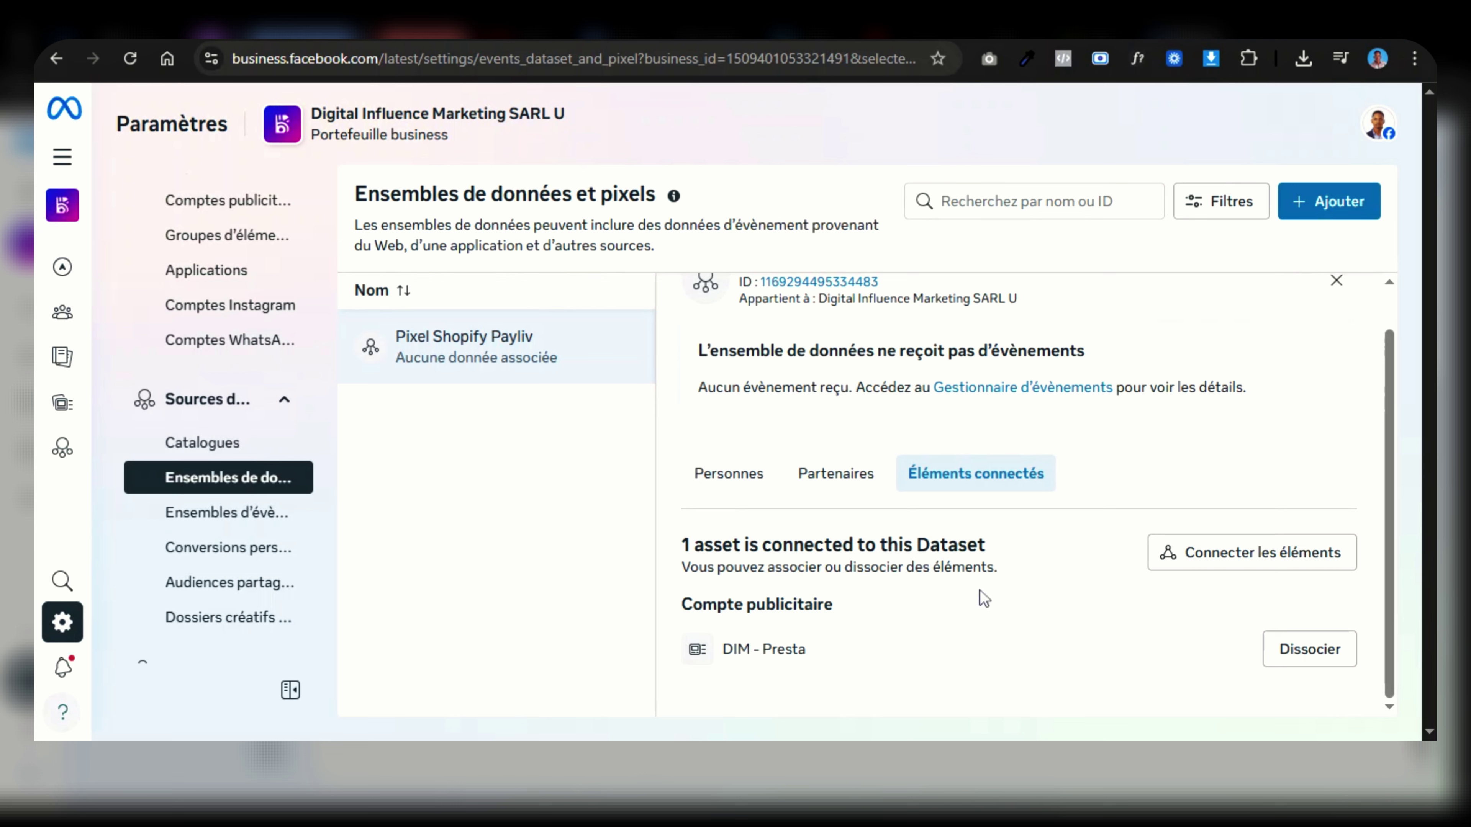
{"action": "left_click", "coordinate": [1293, 570]}
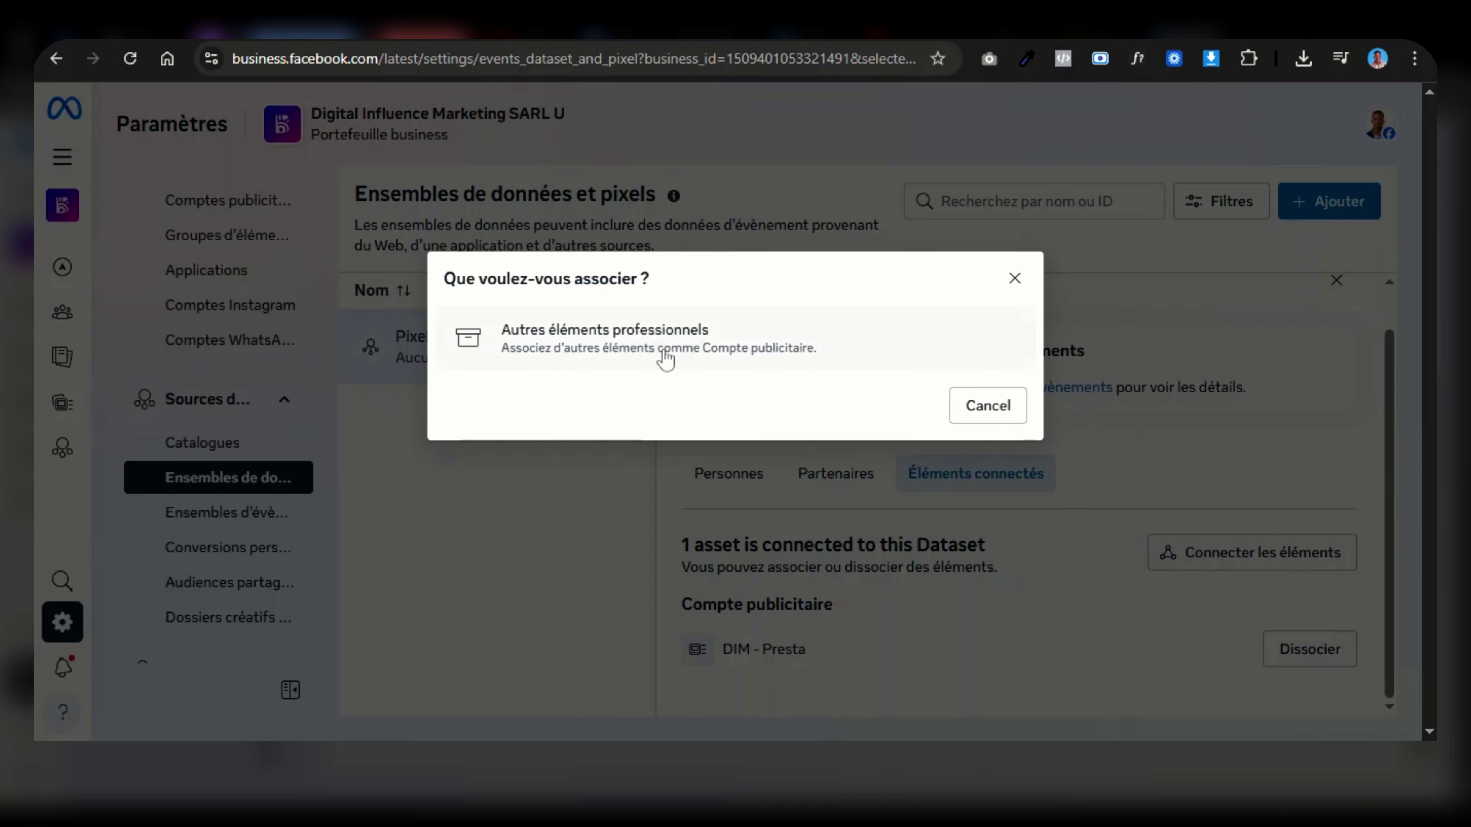
{"action": "left_click", "coordinate": [731, 354]}
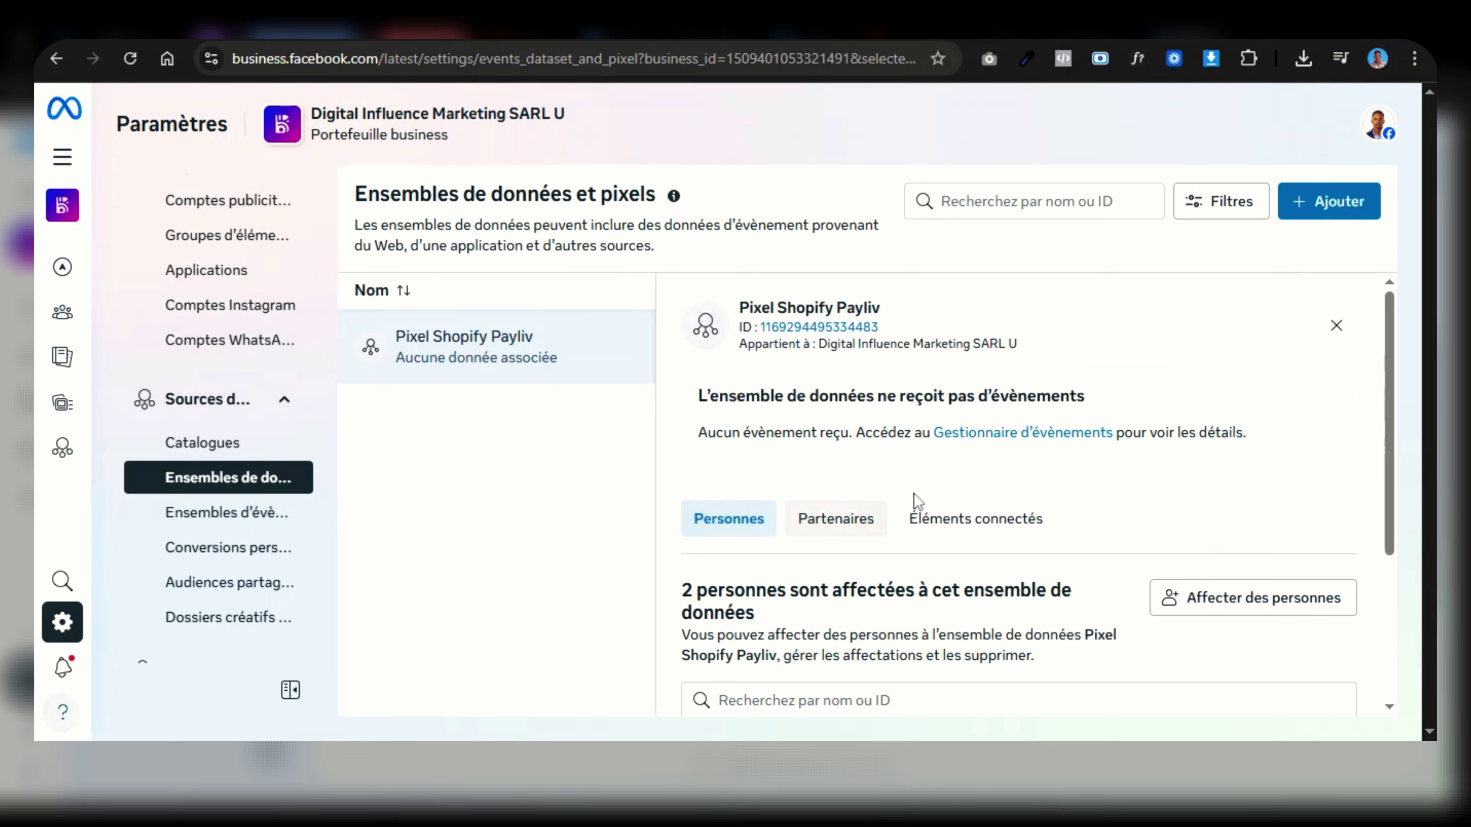
{"action": "scroll", "coordinate": [915, 502], "scroll_direction": "down", "scroll_amount": 3}
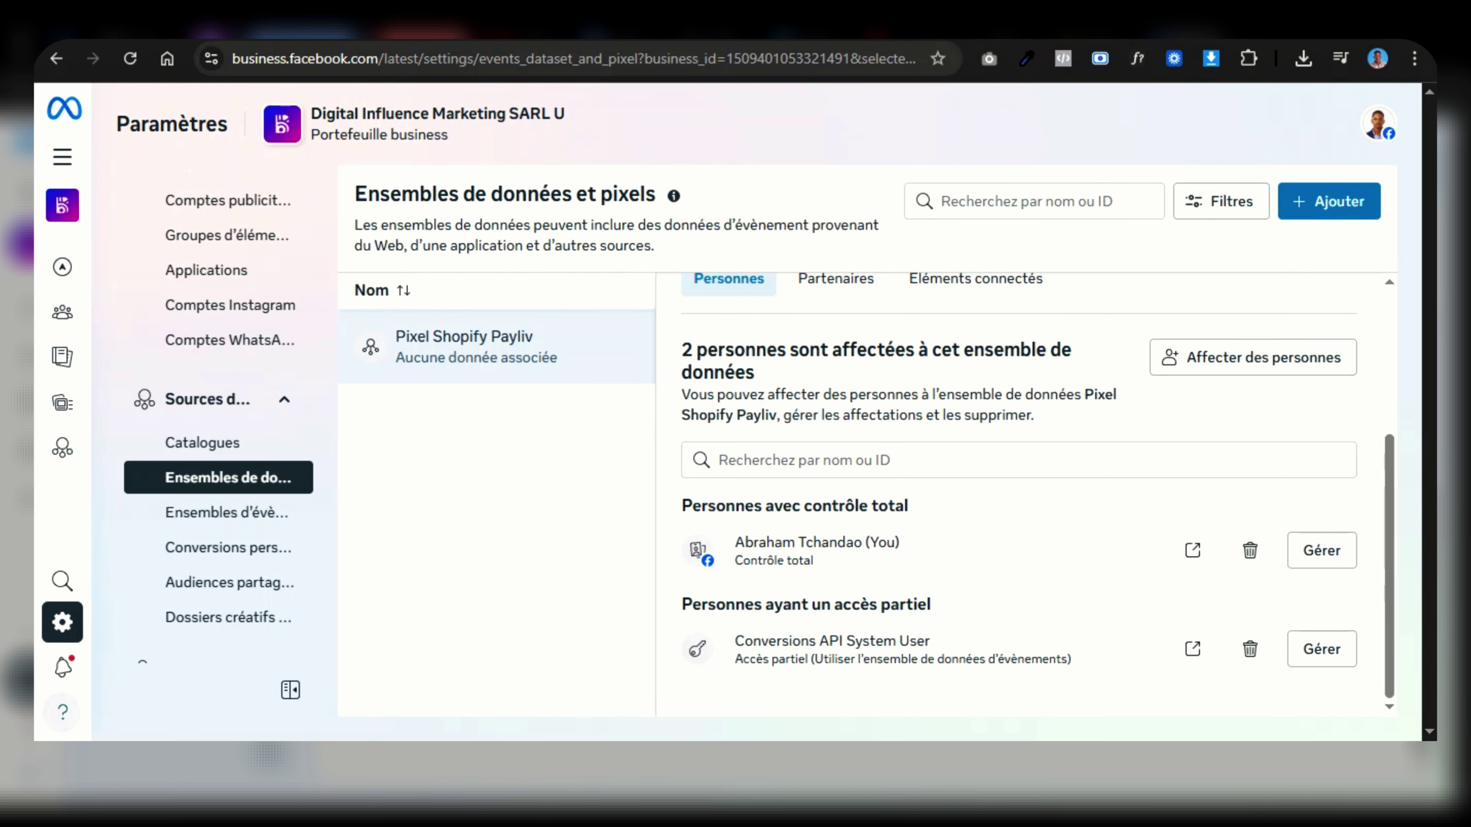
{"action": "left_click", "coordinate": [1263, 359]}
{"action": "mouse_move", "coordinate": [509, 426]}
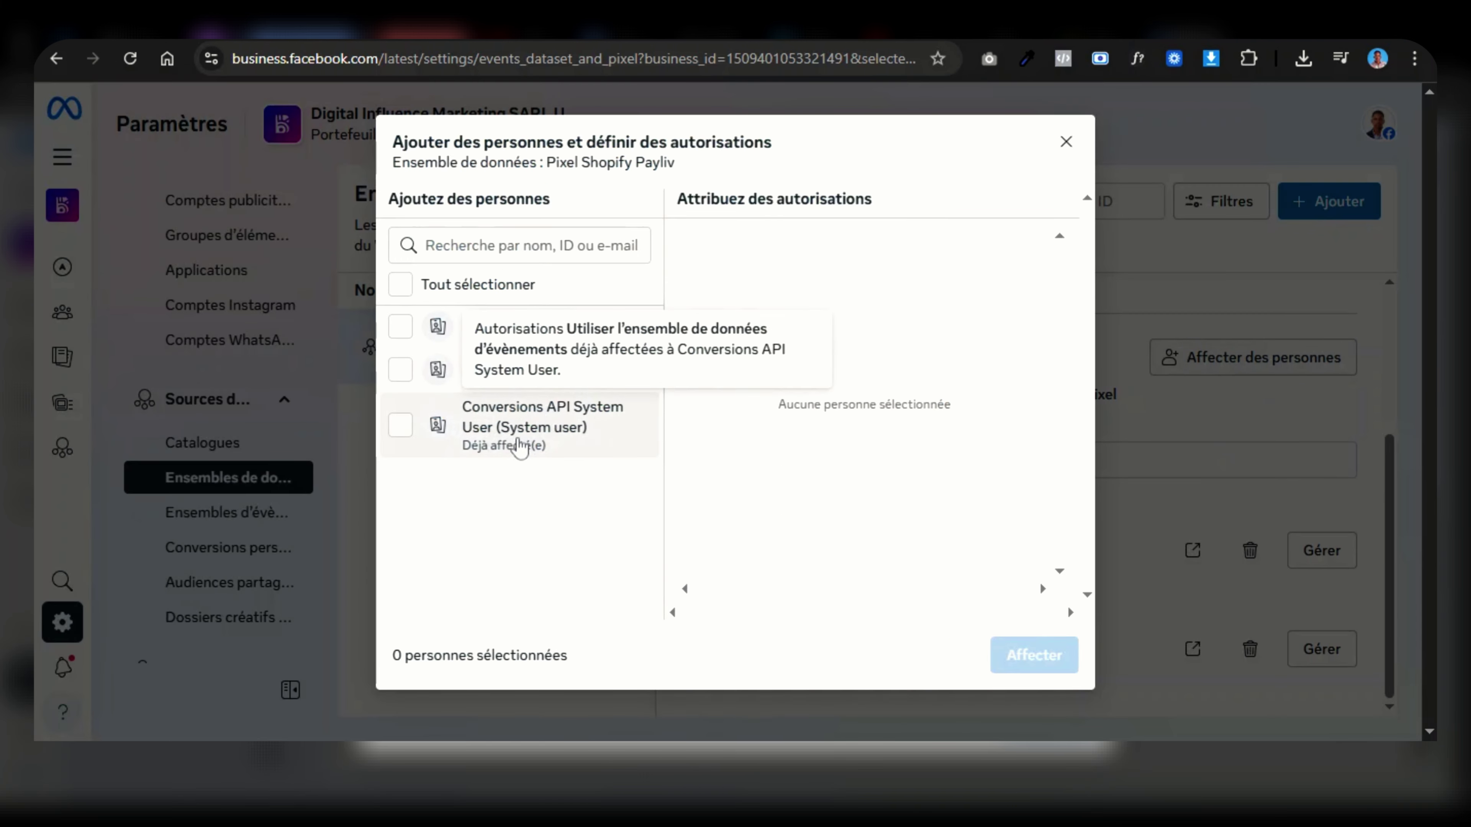
{"action": "left_click", "coordinate": [520, 451]}
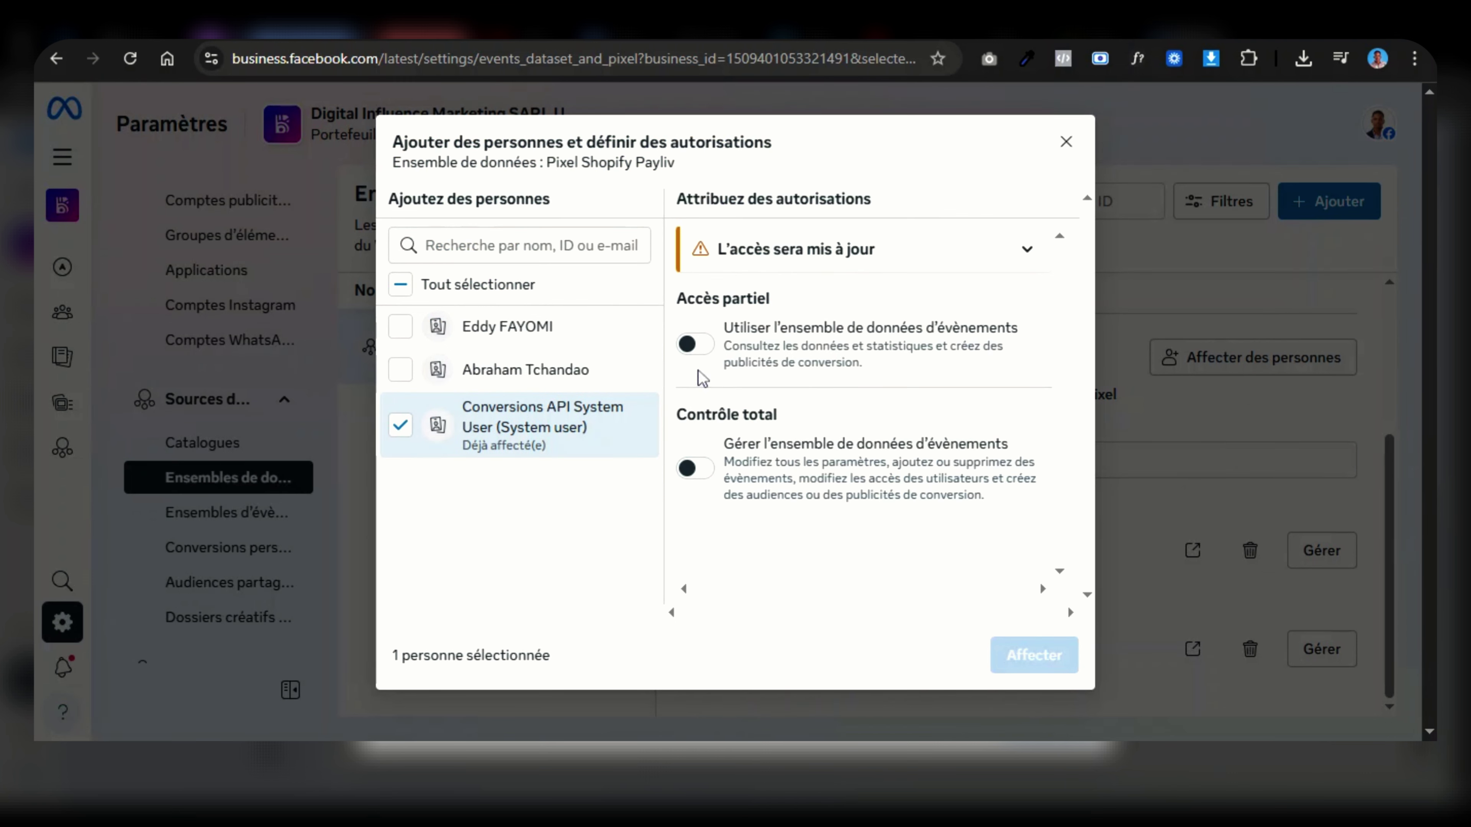
{"action": "left_click", "coordinate": [699, 345]}
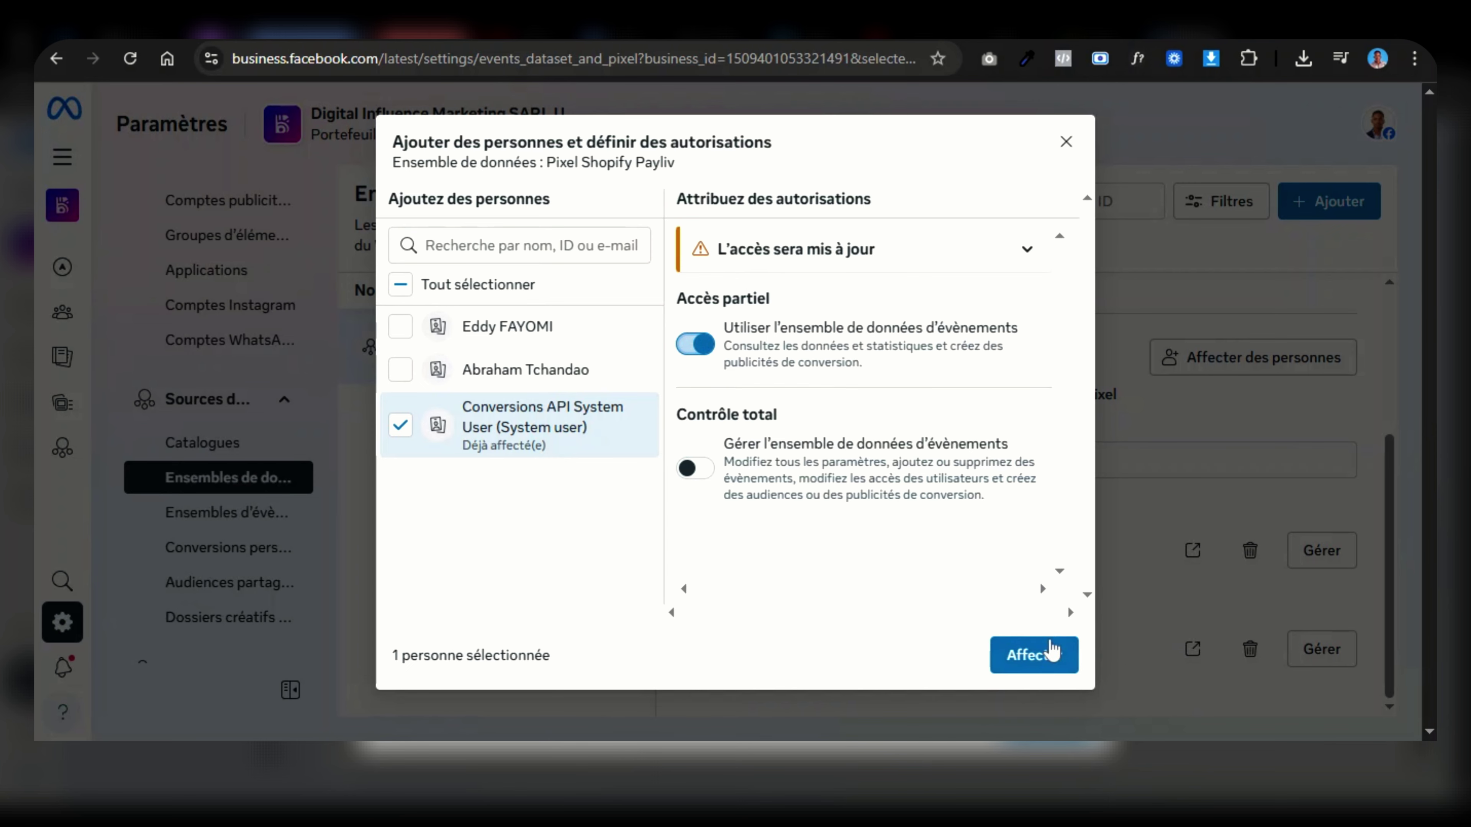
{"action": "left_click", "coordinate": [1071, 142]}
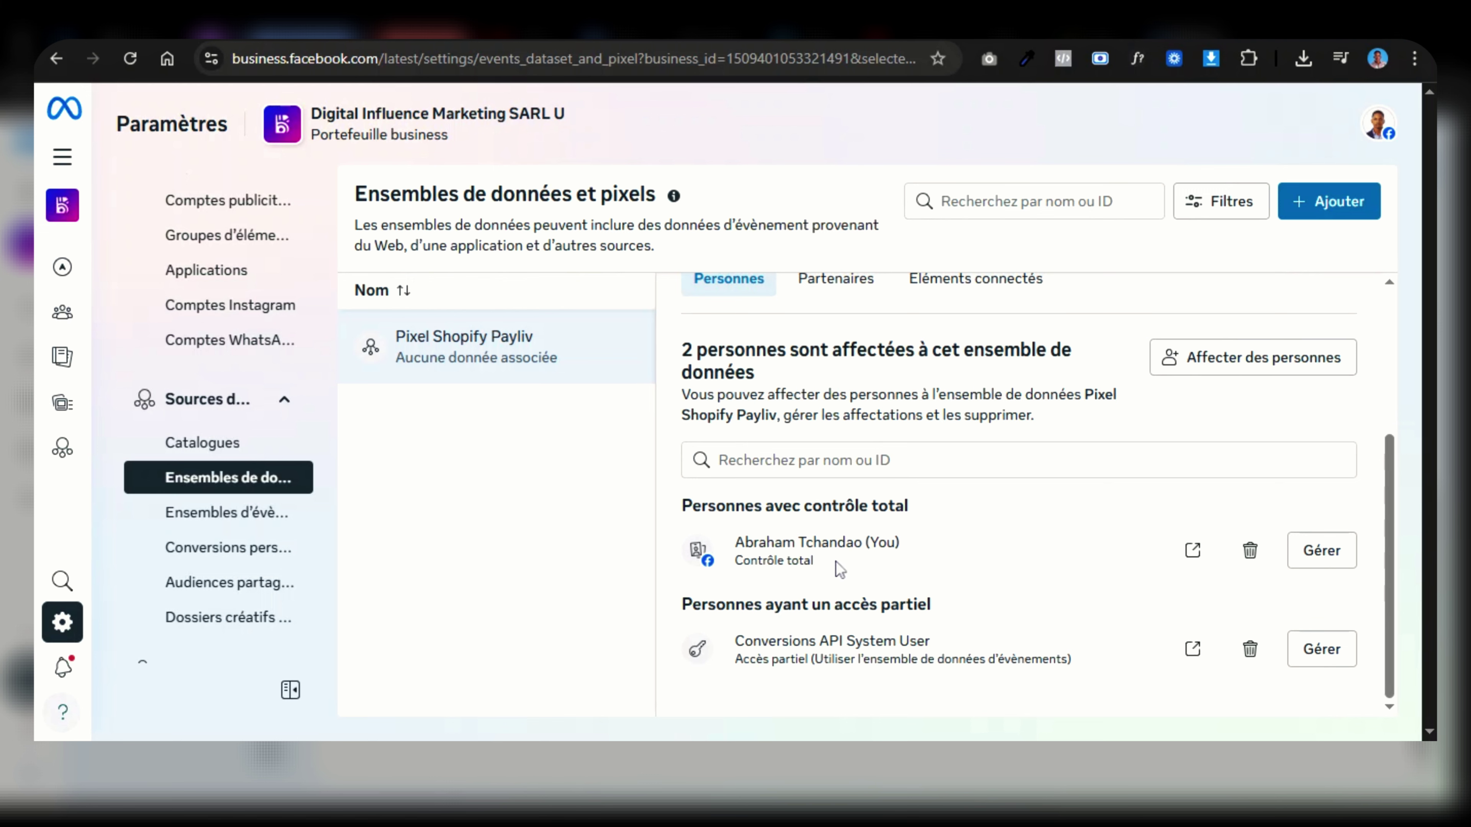
- Reopen the details of the Pixel Shopify Payliv dataset, review them, and close them
{"action": "scroll", "coordinate": [1020, 493], "scroll_direction": "up", "scroll_amount": 5}
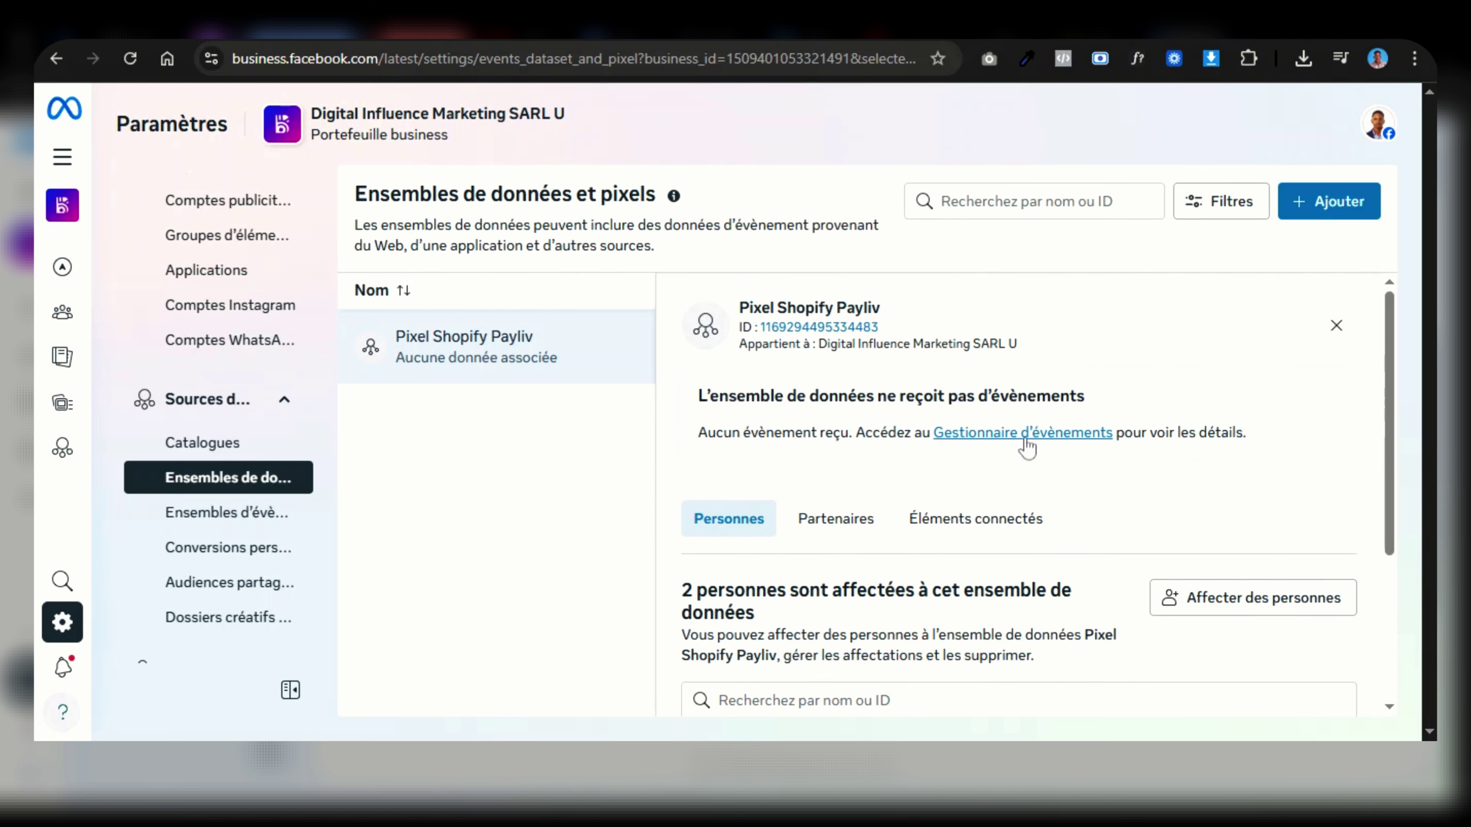
{"action": "left_click", "coordinate": [997, 445]}
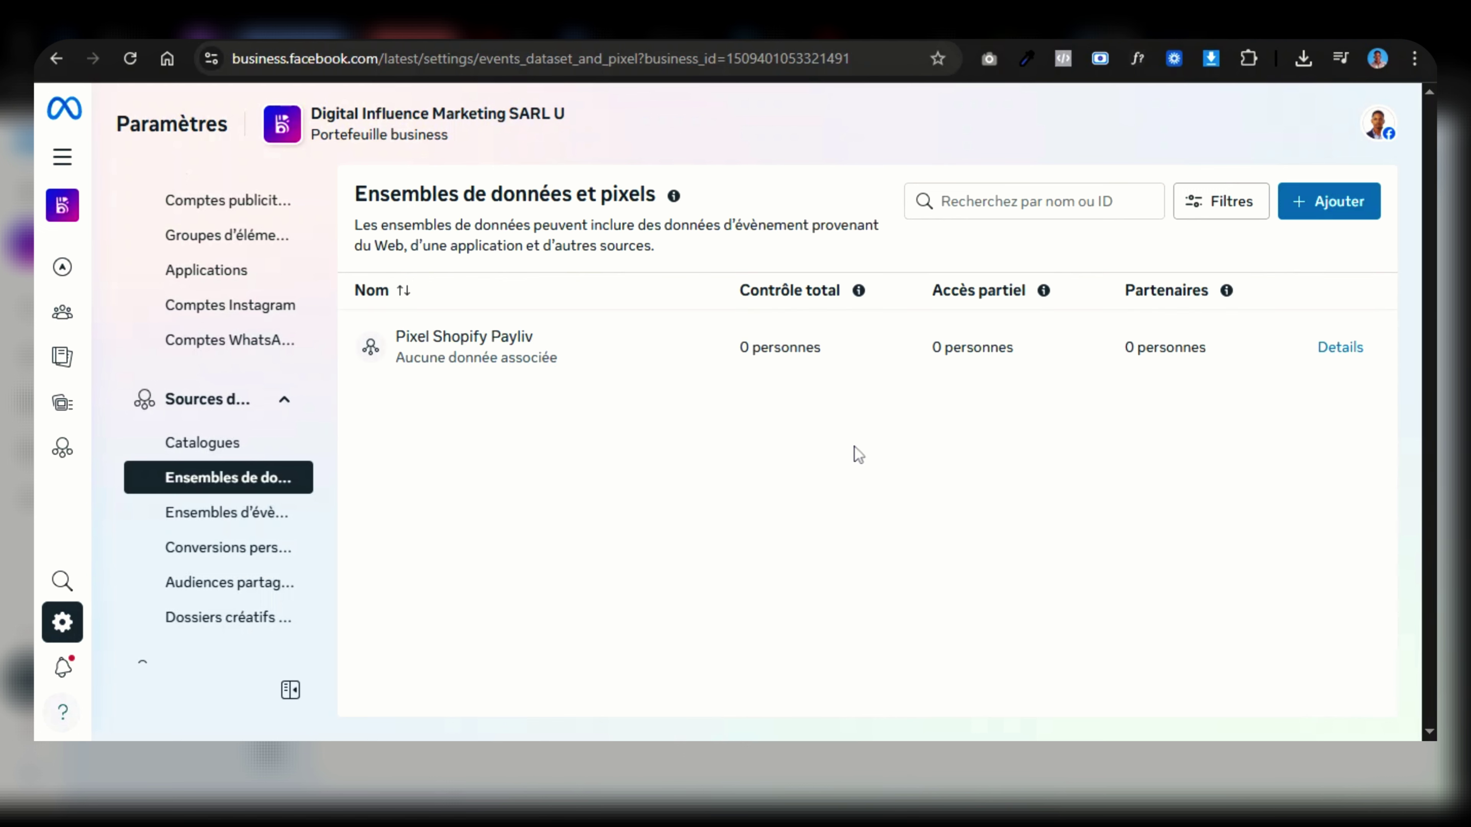
{"action": "left_click", "coordinate": [608, 337]}
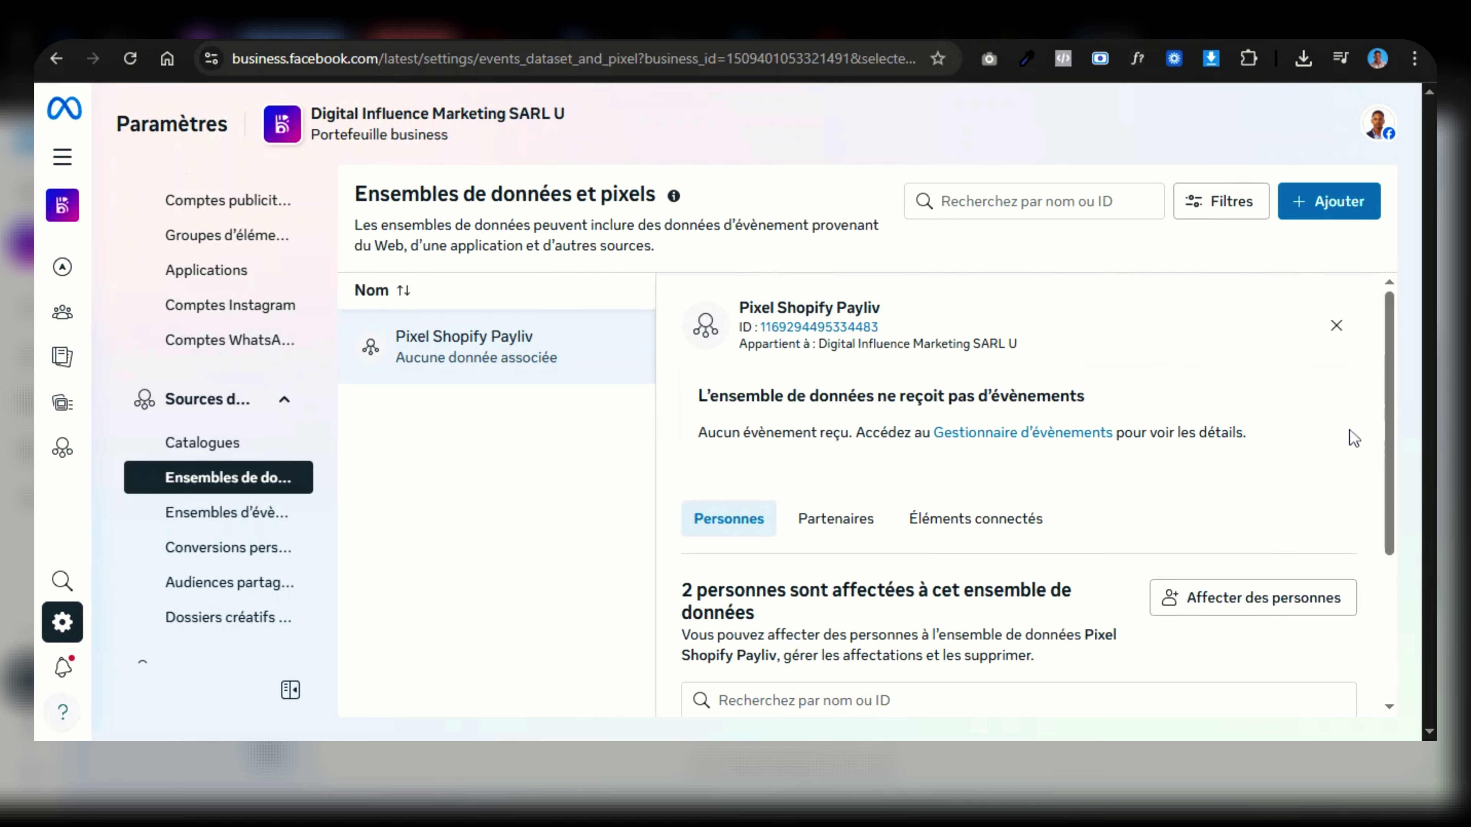
{"action": "left_click", "coordinate": [1335, 327]}
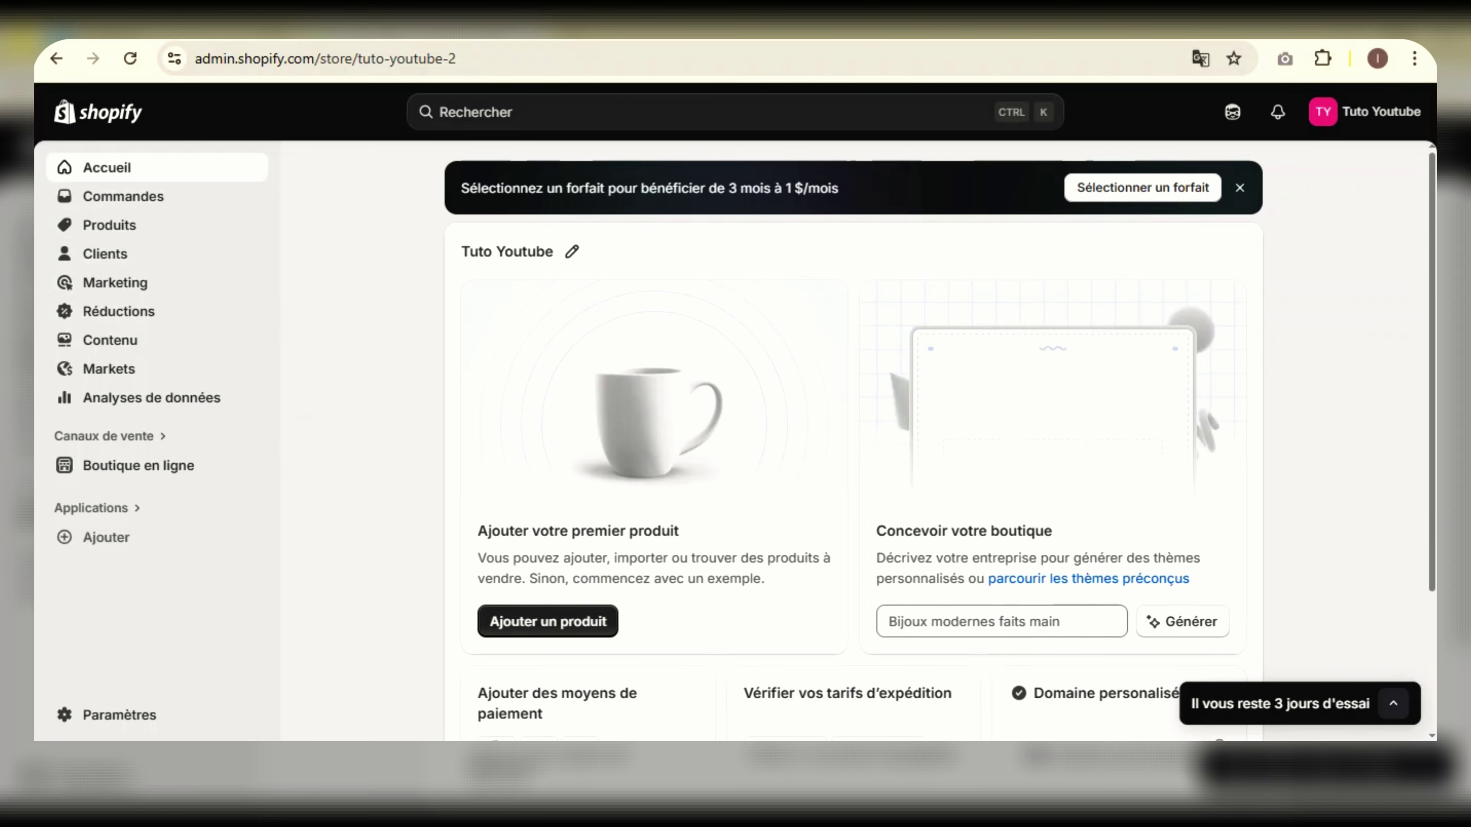
- In the Shopify admin, go to the customer events settings and explore the available pixel apps
{"action": "left_click", "coordinate": [148, 713]}
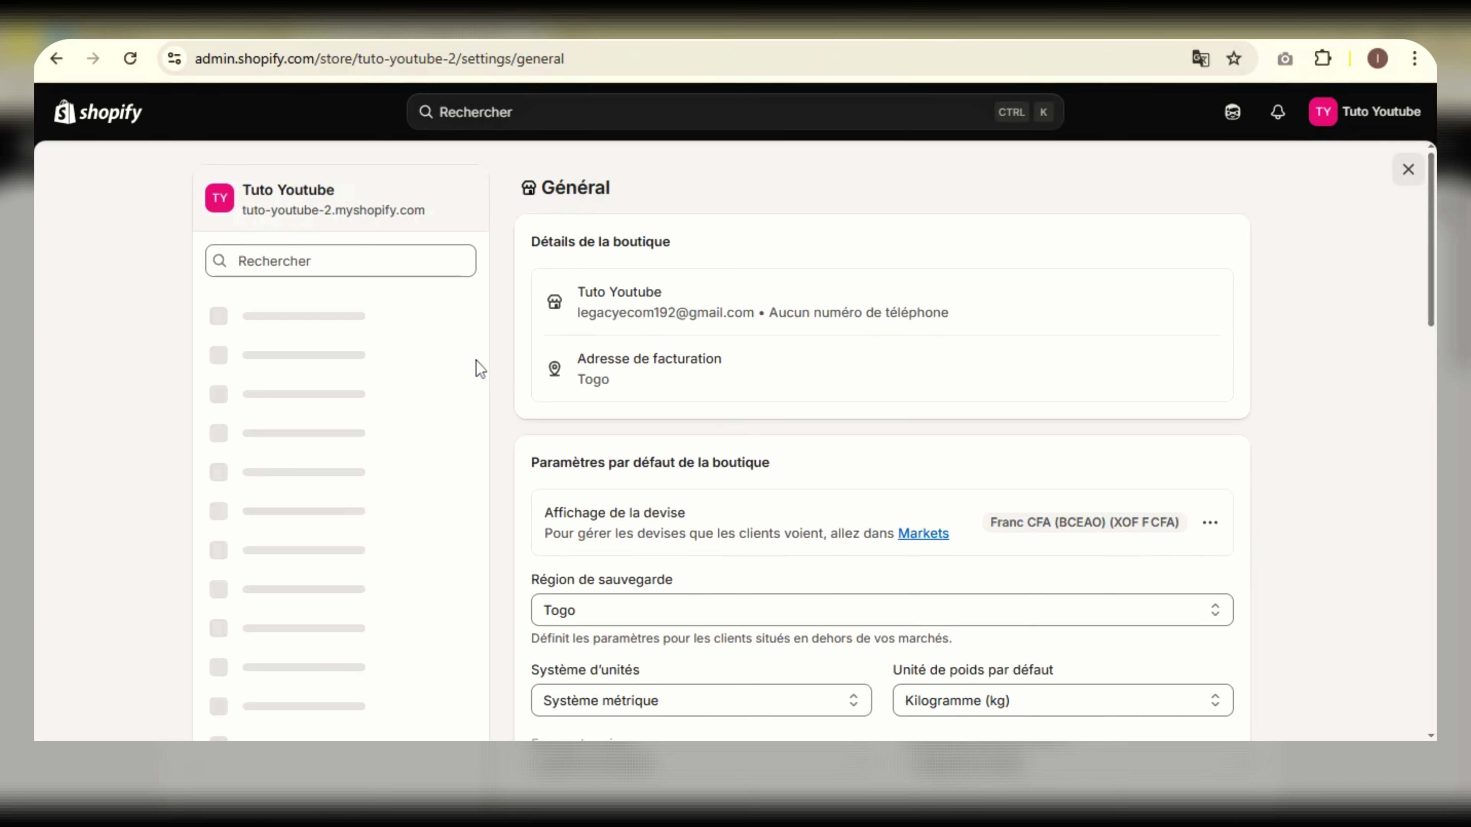
{"action": "scroll", "coordinate": [407, 420], "scroll_direction": "down", "scroll_amount": 10}
{"action": "scroll", "coordinate": [354, 401], "scroll_direction": "up", "scroll_amount": 5}
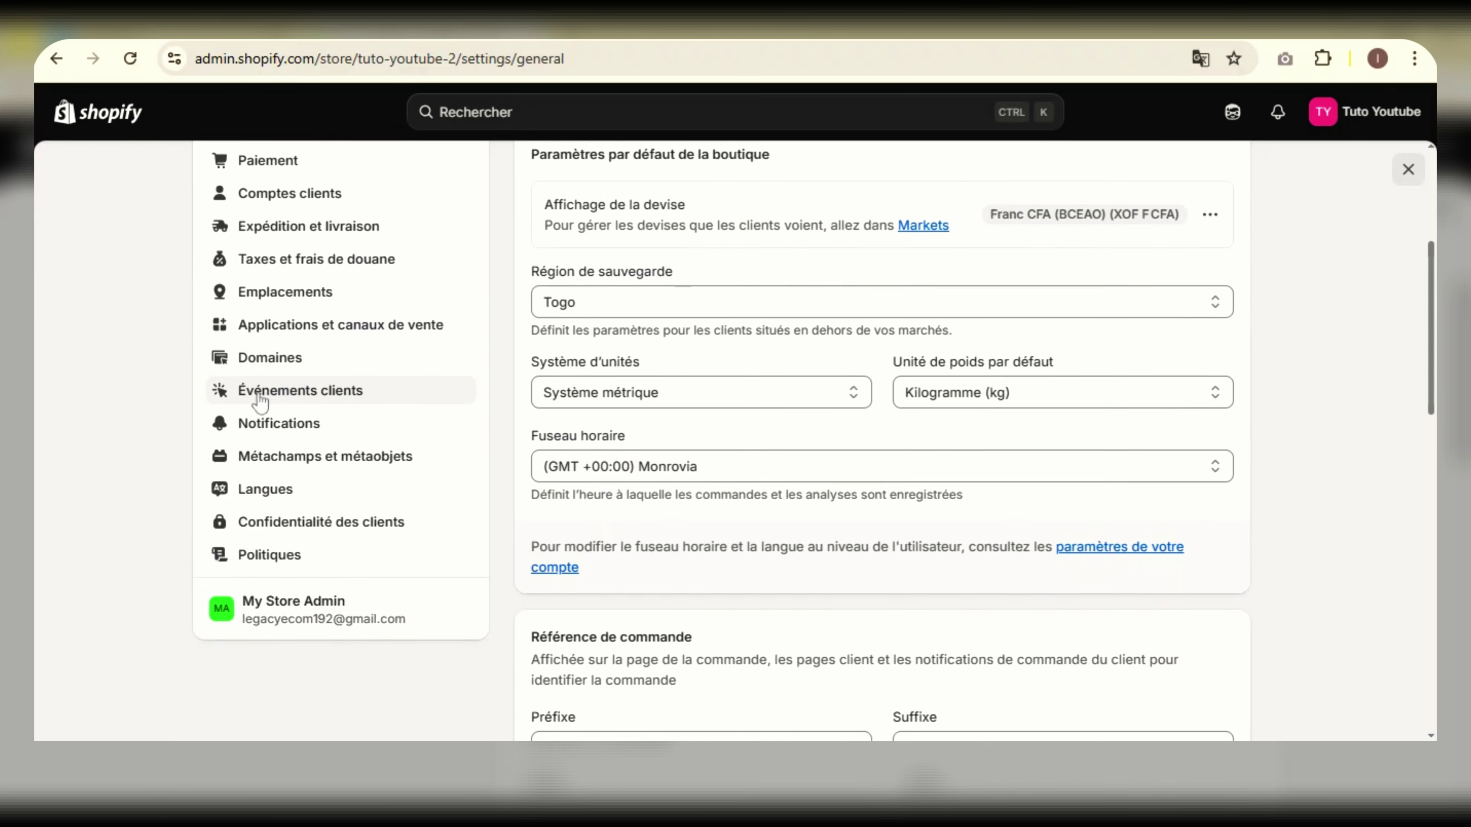
{"action": "left_click", "coordinate": [347, 392]}
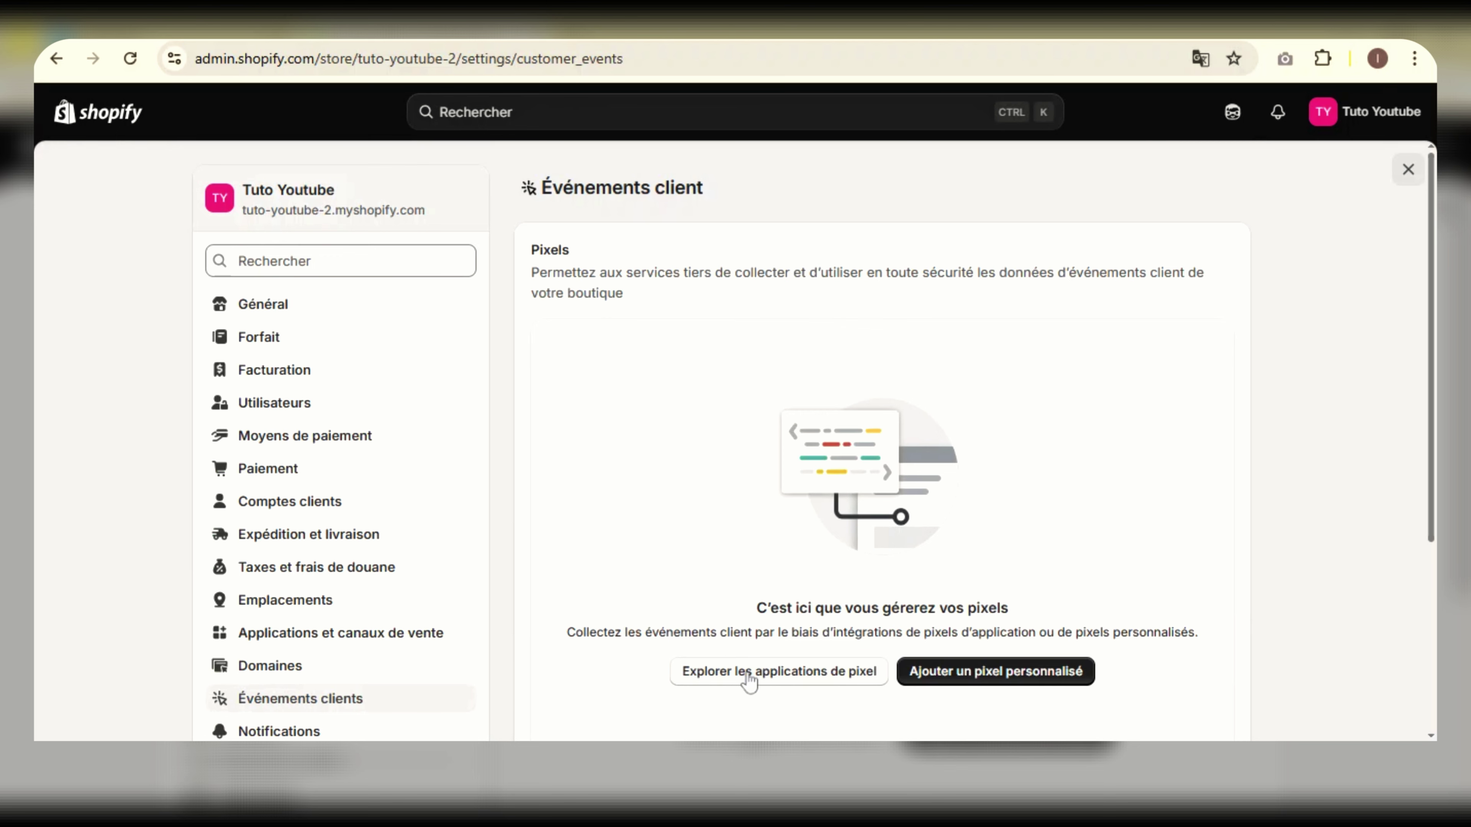
{"action": "left_click", "coordinate": [833, 679]}
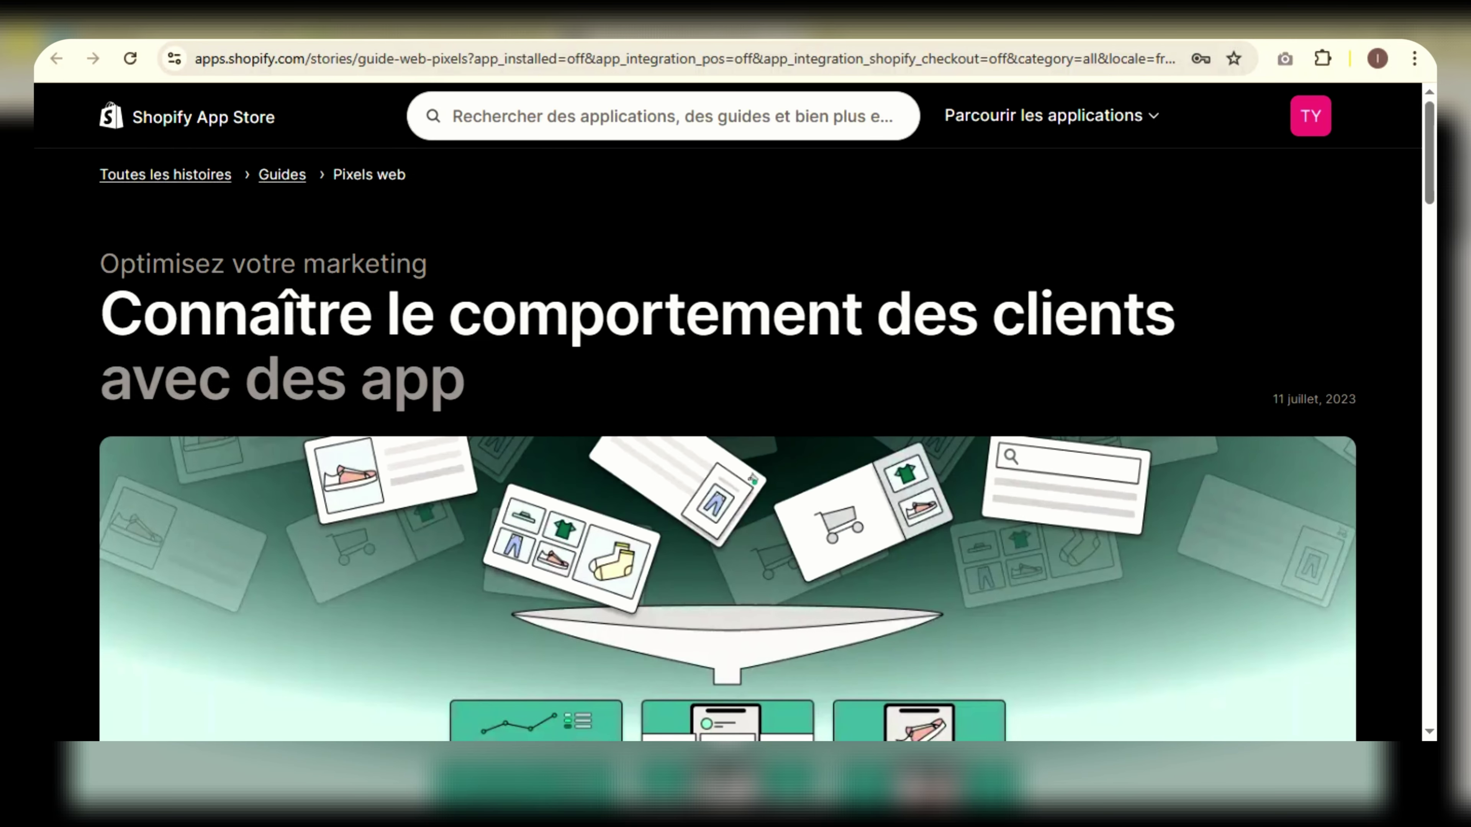
- Search the Shopify App Store for "facebook et instagram" and install Meta's Facebook & Instagram app
{"action": "left_click", "coordinate": [573, 116]}
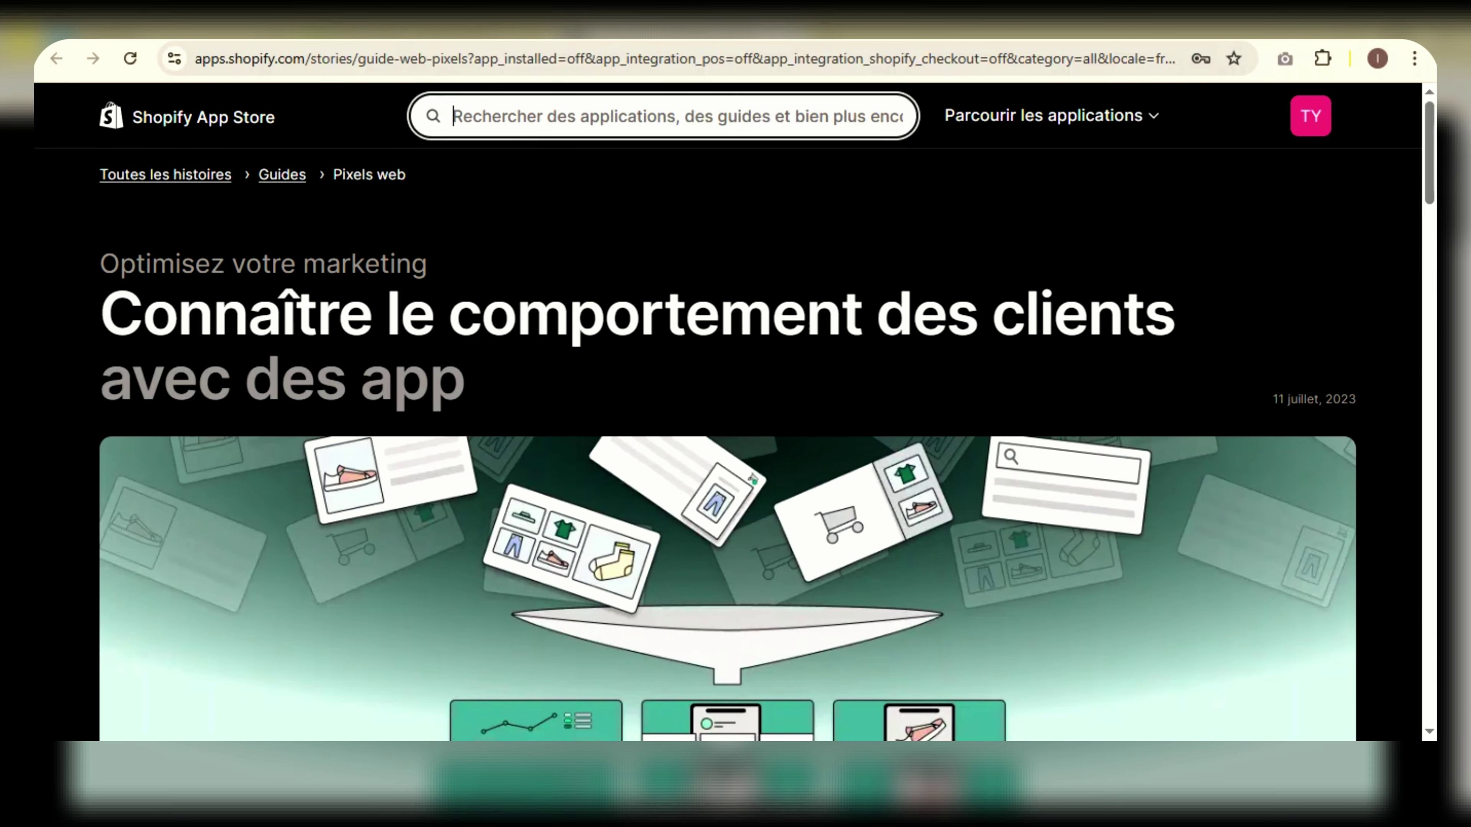
{"action": "type", "text": "facebook et ins"}
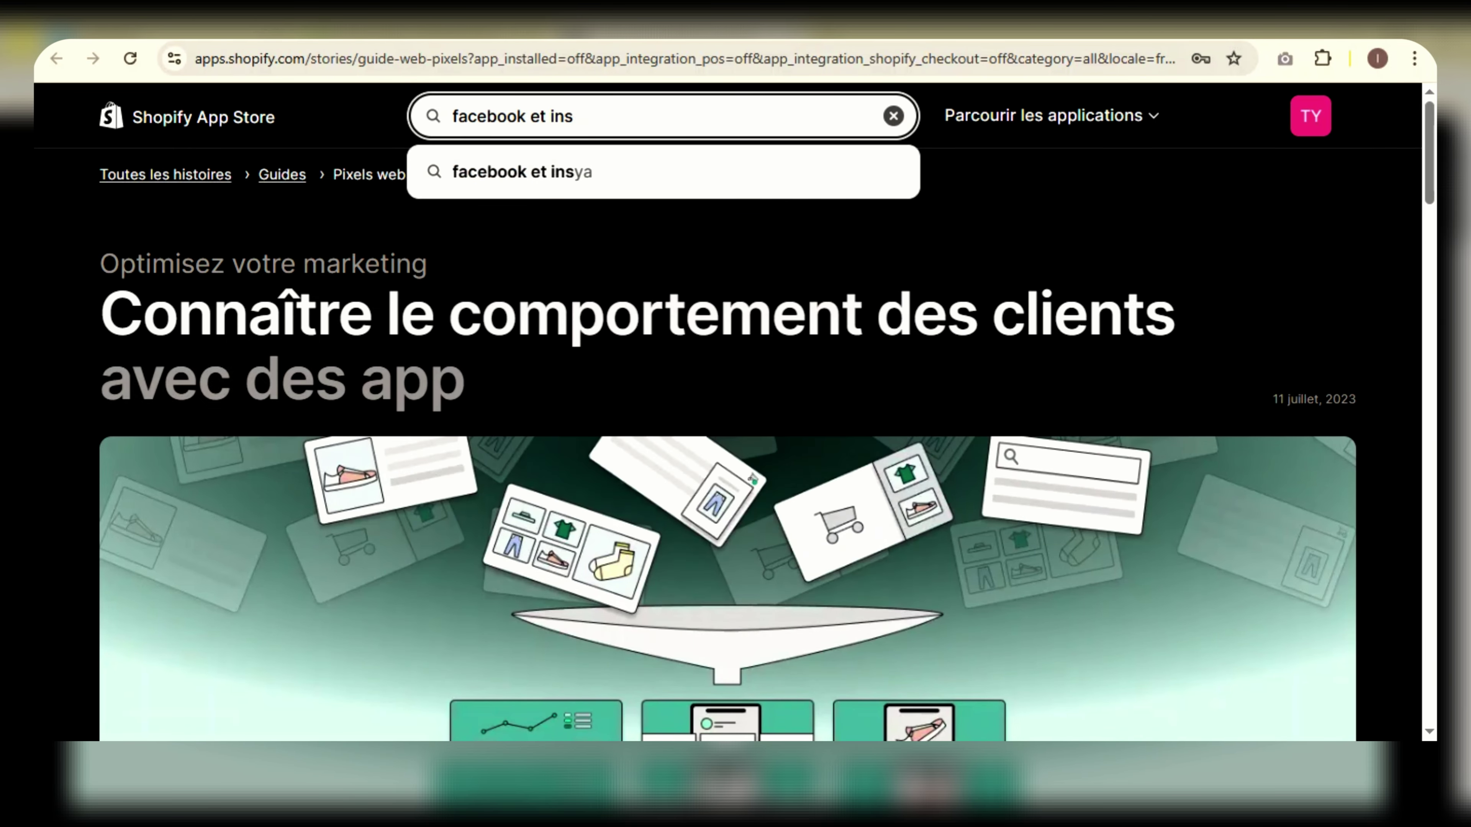
{"action": "left_click", "coordinate": [631, 196]}
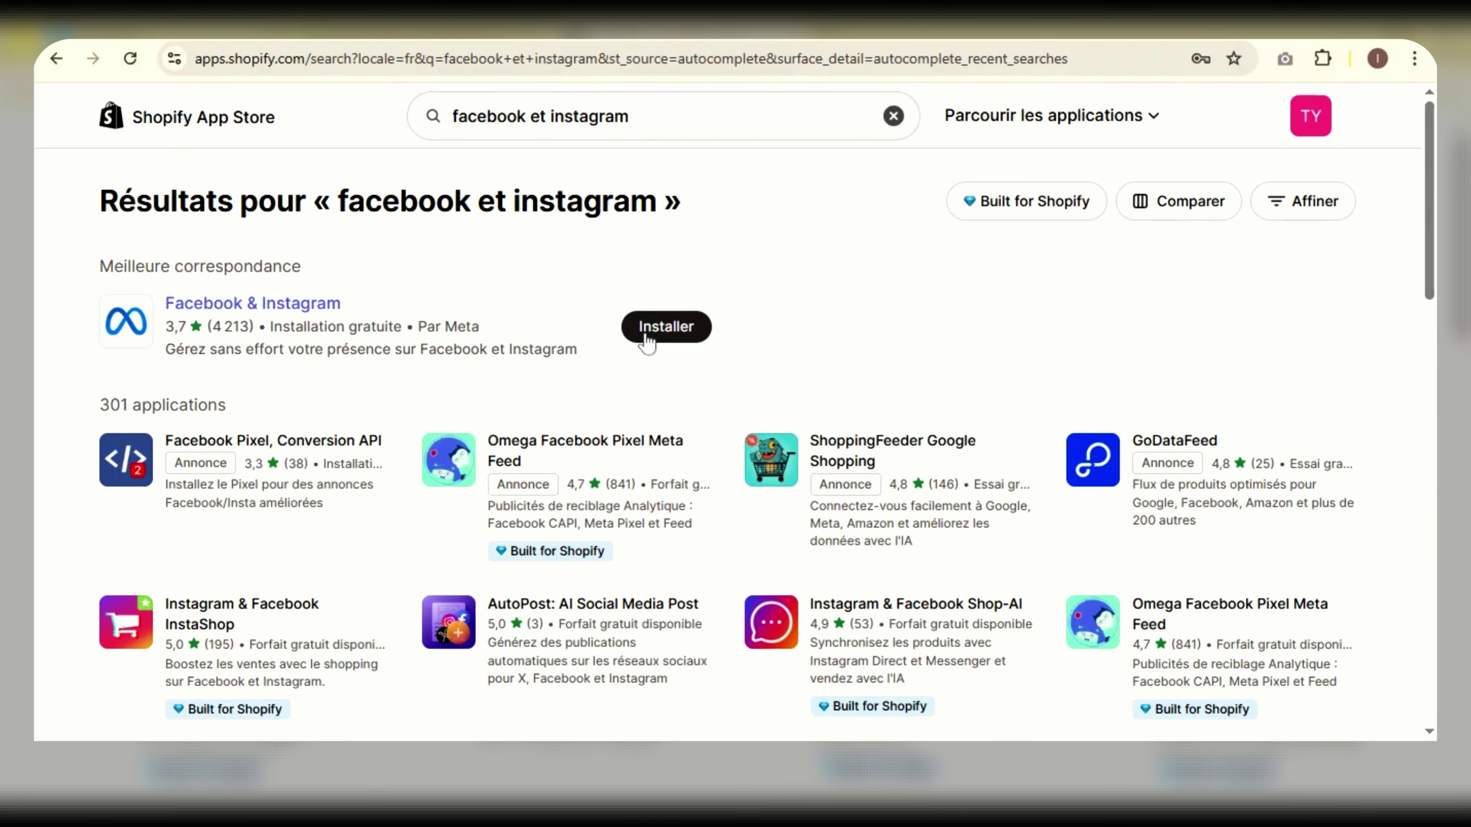
{"action": "left_click", "coordinate": [687, 341]}
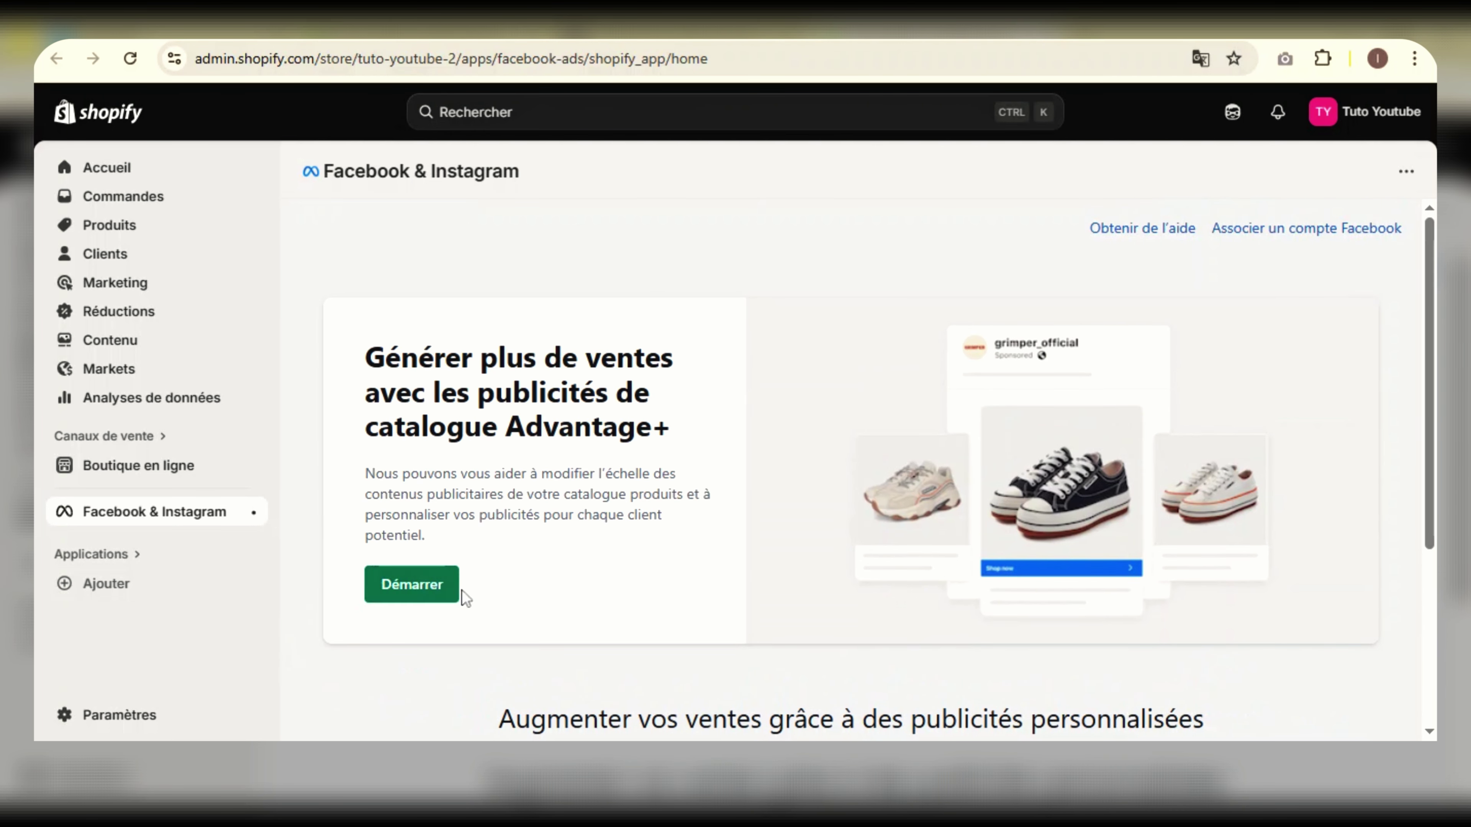
- Start the Facebook and Instagram ads setup and link the personal Facebook account to the store
{"action": "left_click", "coordinate": [443, 587]}
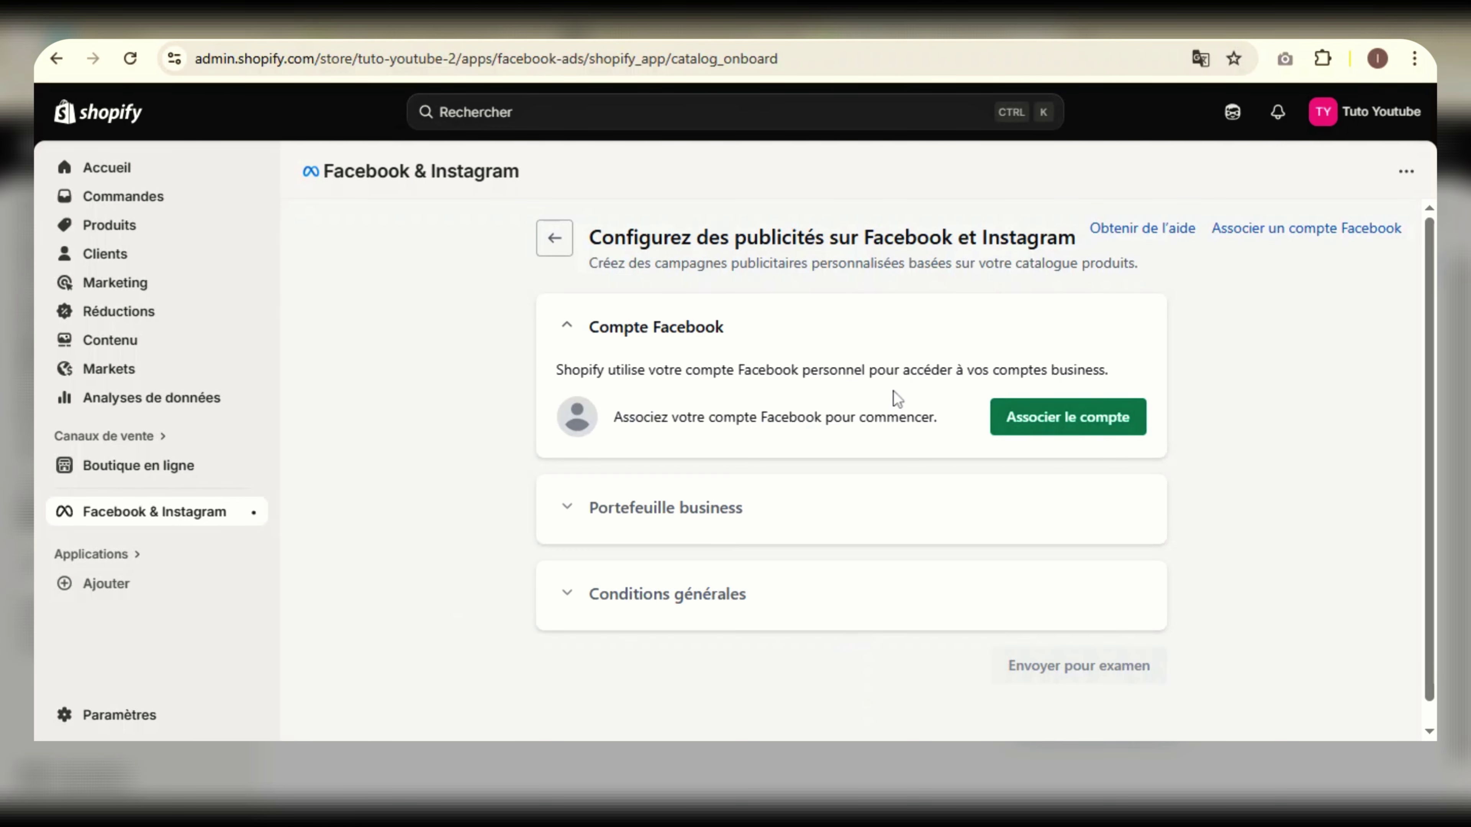
{"action": "left_click", "coordinate": [1044, 417]}
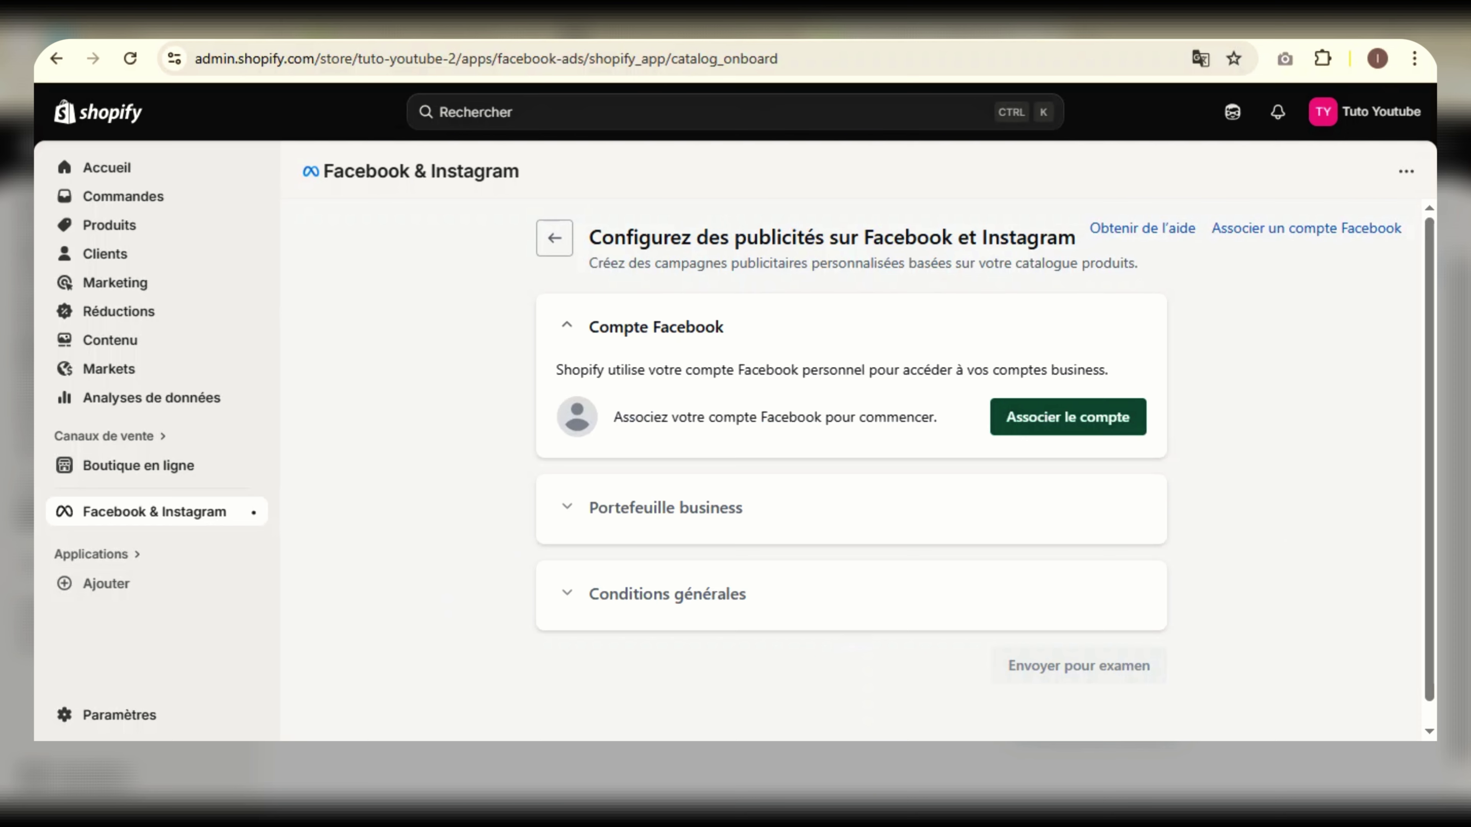
{"action": "left_click", "coordinate": [605, 329]}
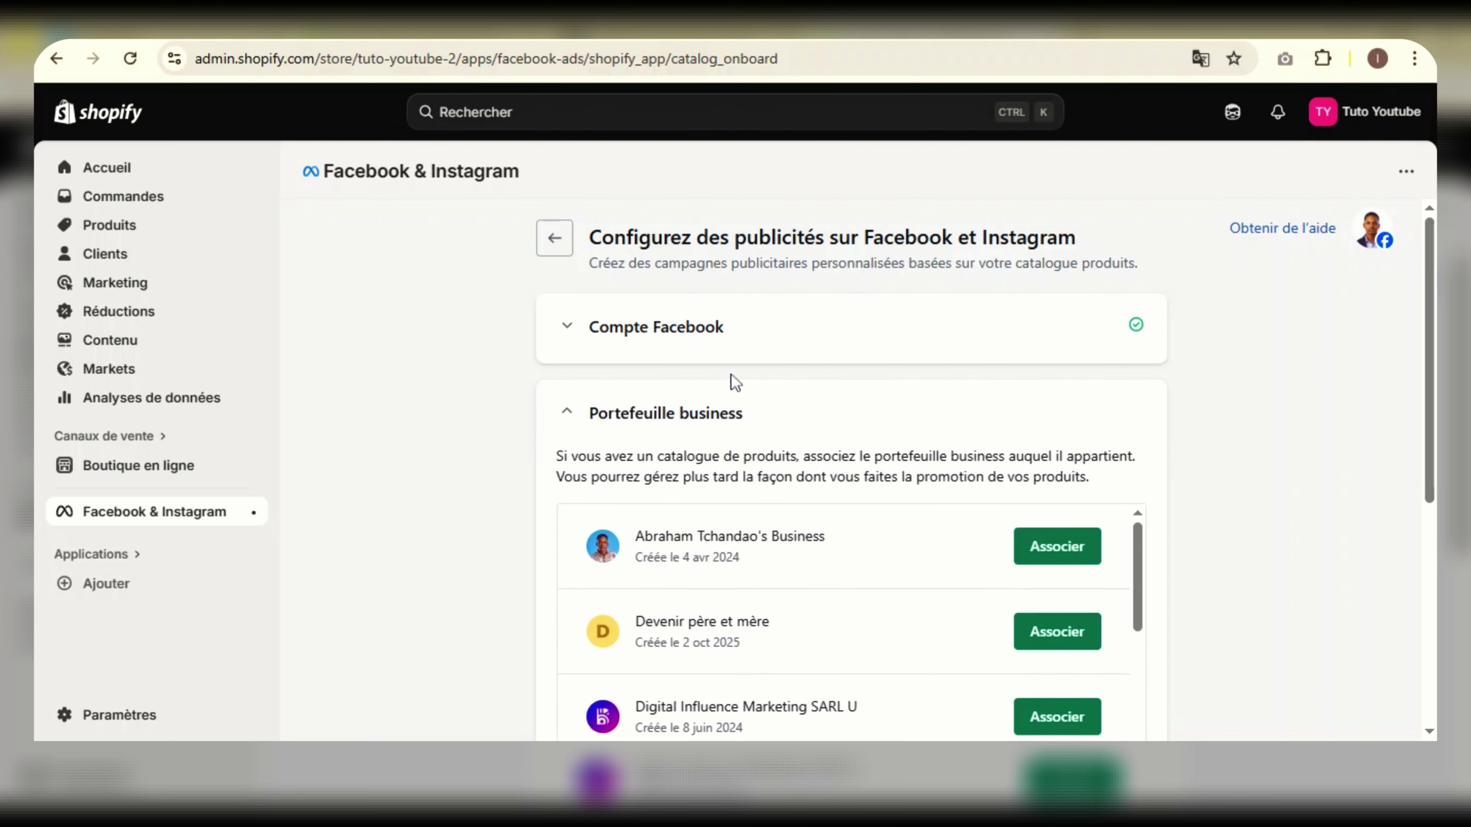
- Link the Digital Influence Marketing SARL U business portfolio to the store
{"action": "scroll", "coordinate": [765, 360], "scroll_direction": "down", "scroll_amount": 5}
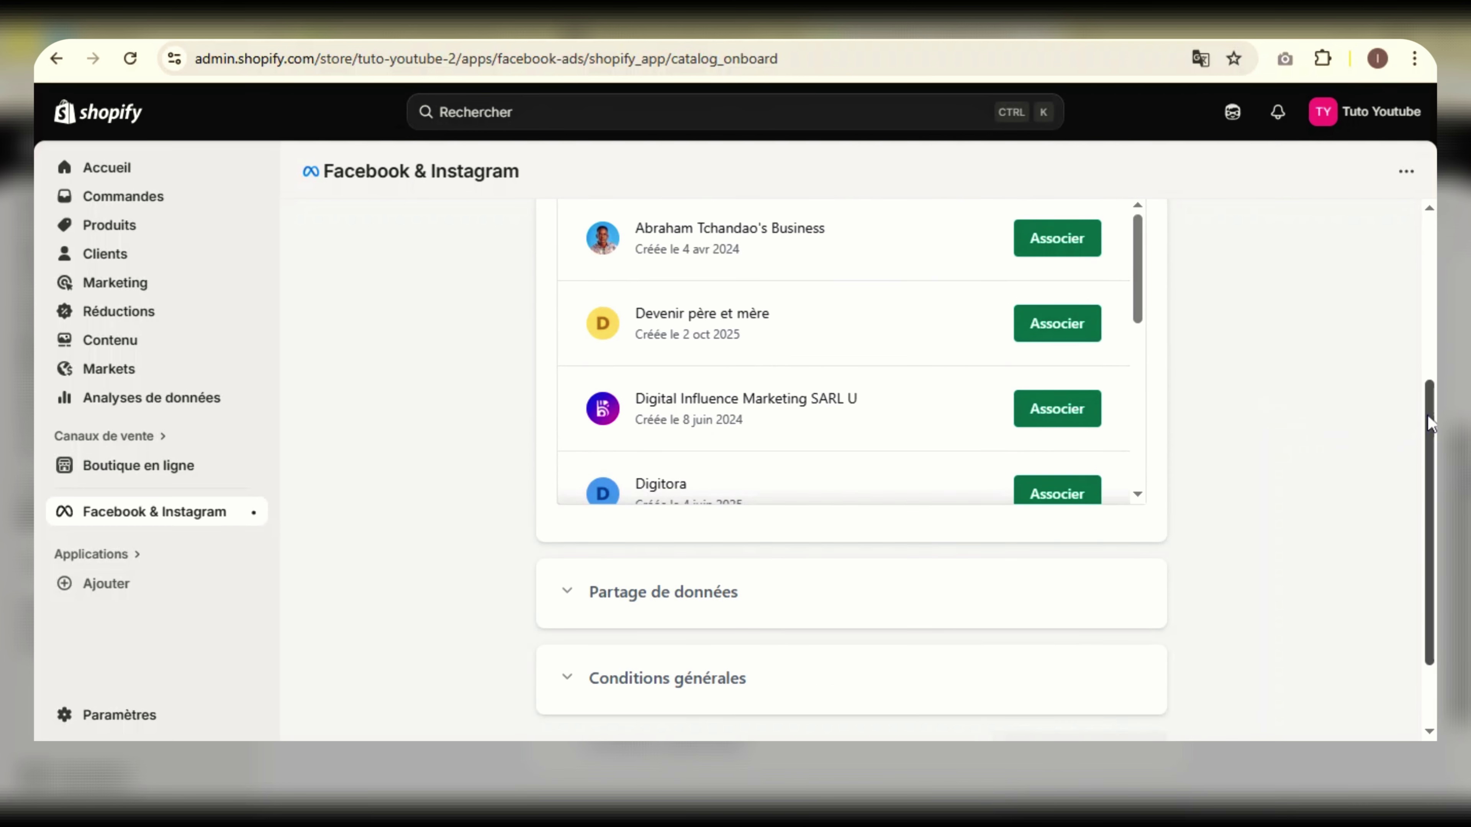
{"action": "scroll", "coordinate": [1427, 414], "scroll_direction": "up", "scroll_amount": 2}
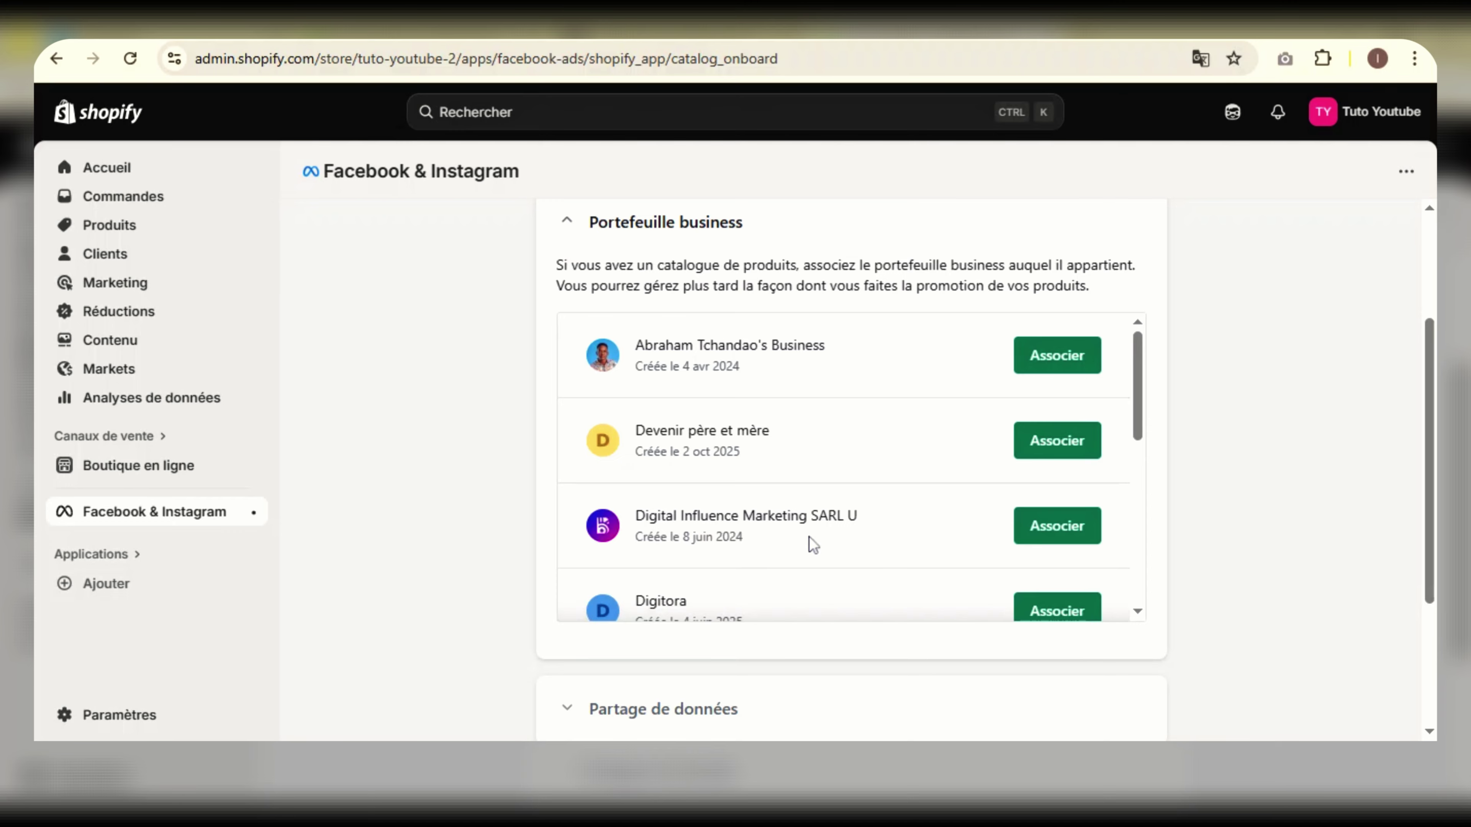
{"action": "left_click", "coordinate": [1060, 536]}
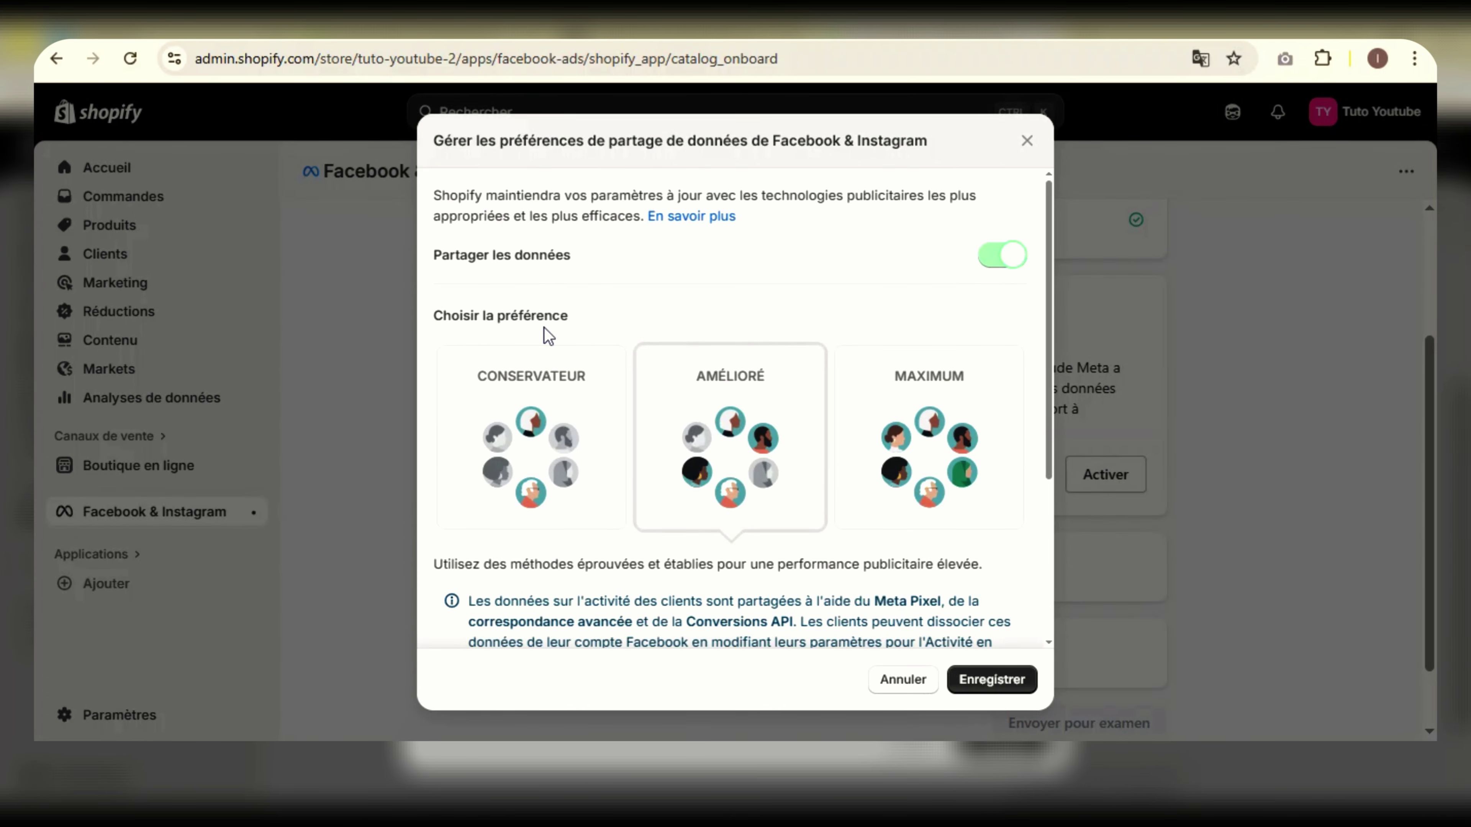
- Save the Maximum data-sharing preference after checking its details, and link the Pixel Shopify Payliv dataset to the store
{"action": "left_click", "coordinate": [929, 422]}
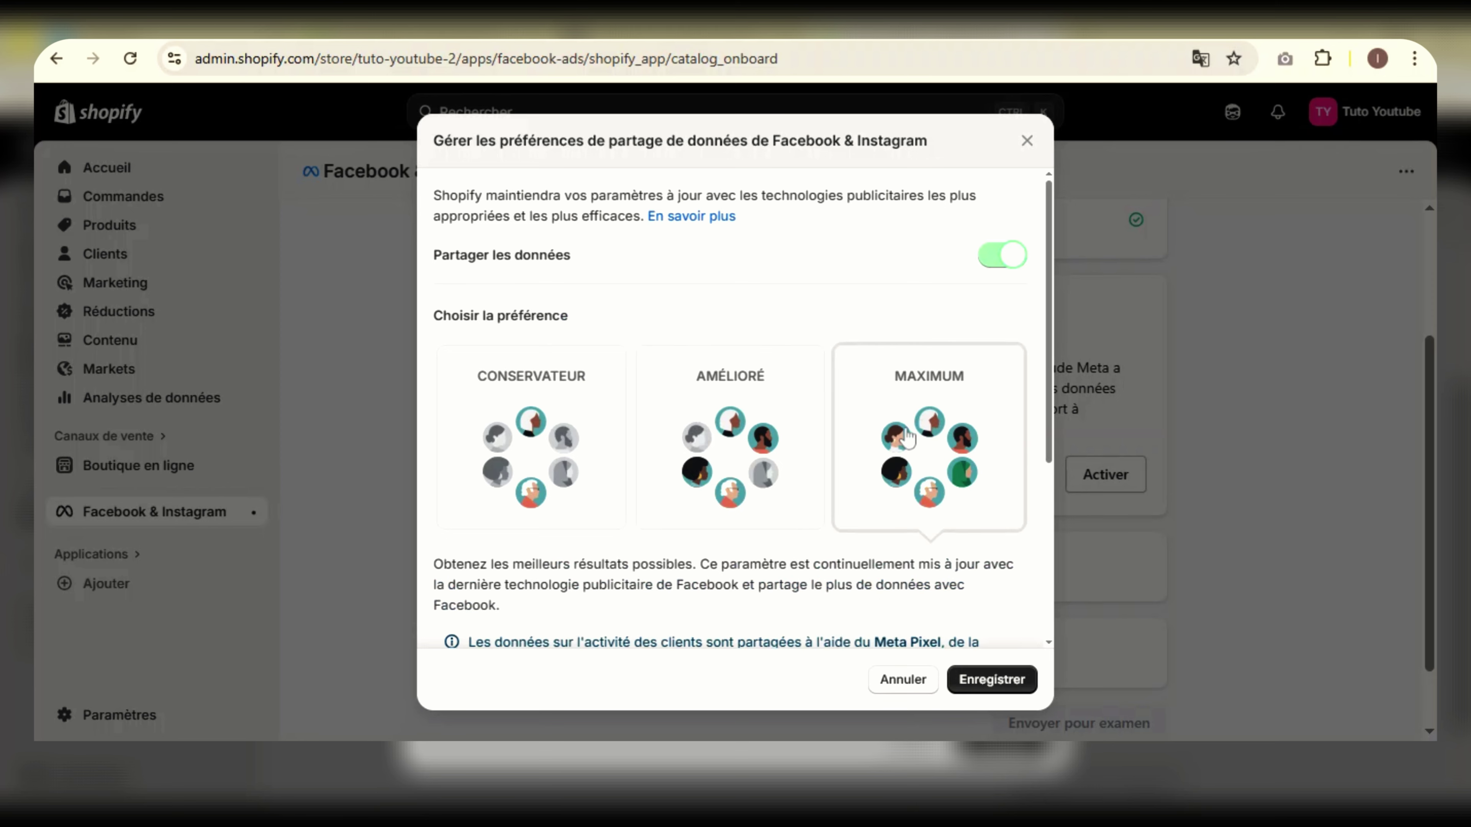
{"action": "scroll", "coordinate": [845, 510], "scroll_direction": "down", "scroll_amount": 5}
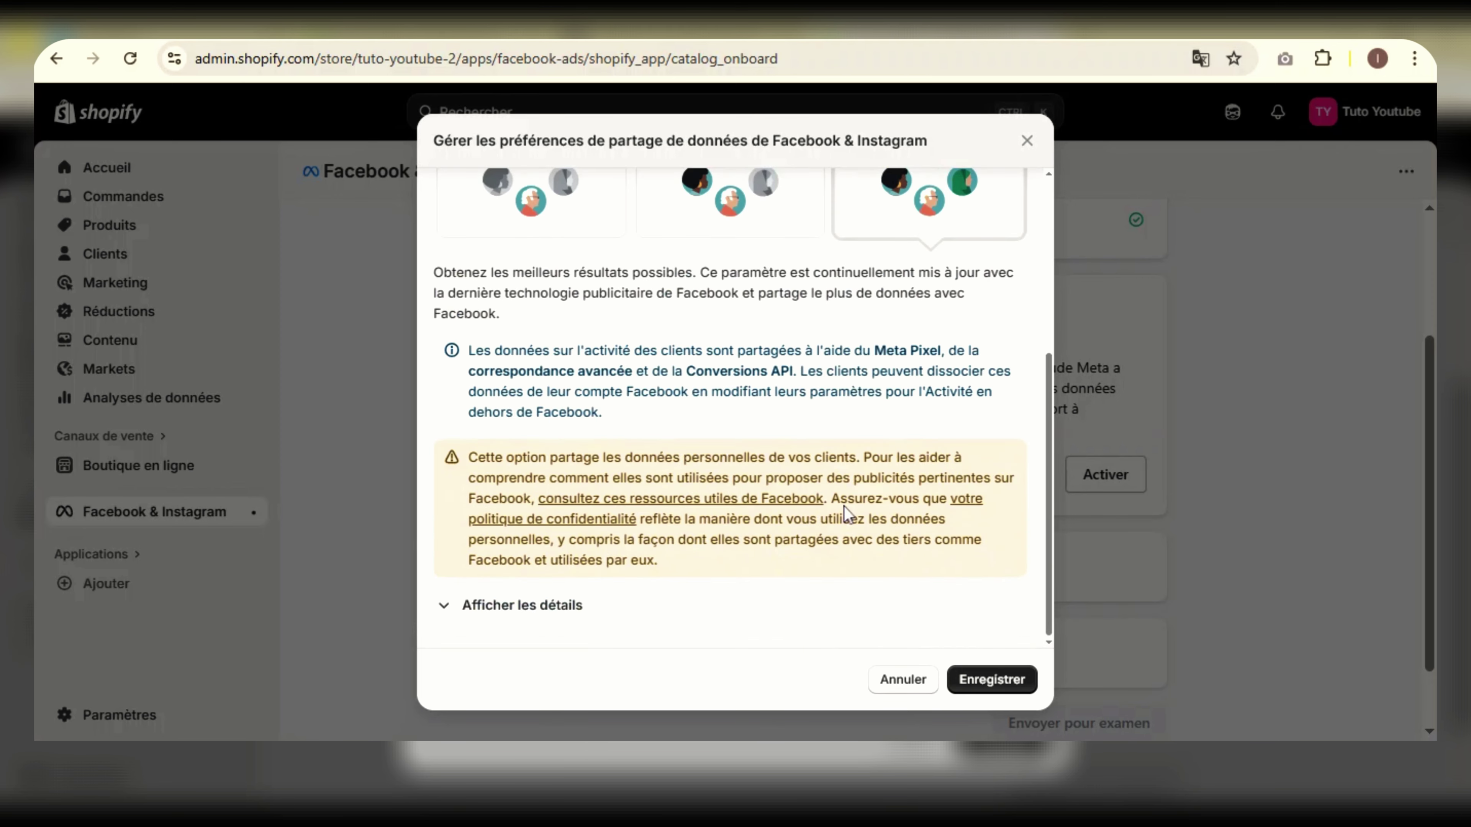
{"action": "left_click", "coordinate": [544, 606]}
{"action": "scroll", "coordinate": [544, 608], "scroll_direction": "down", "scroll_amount": 9}
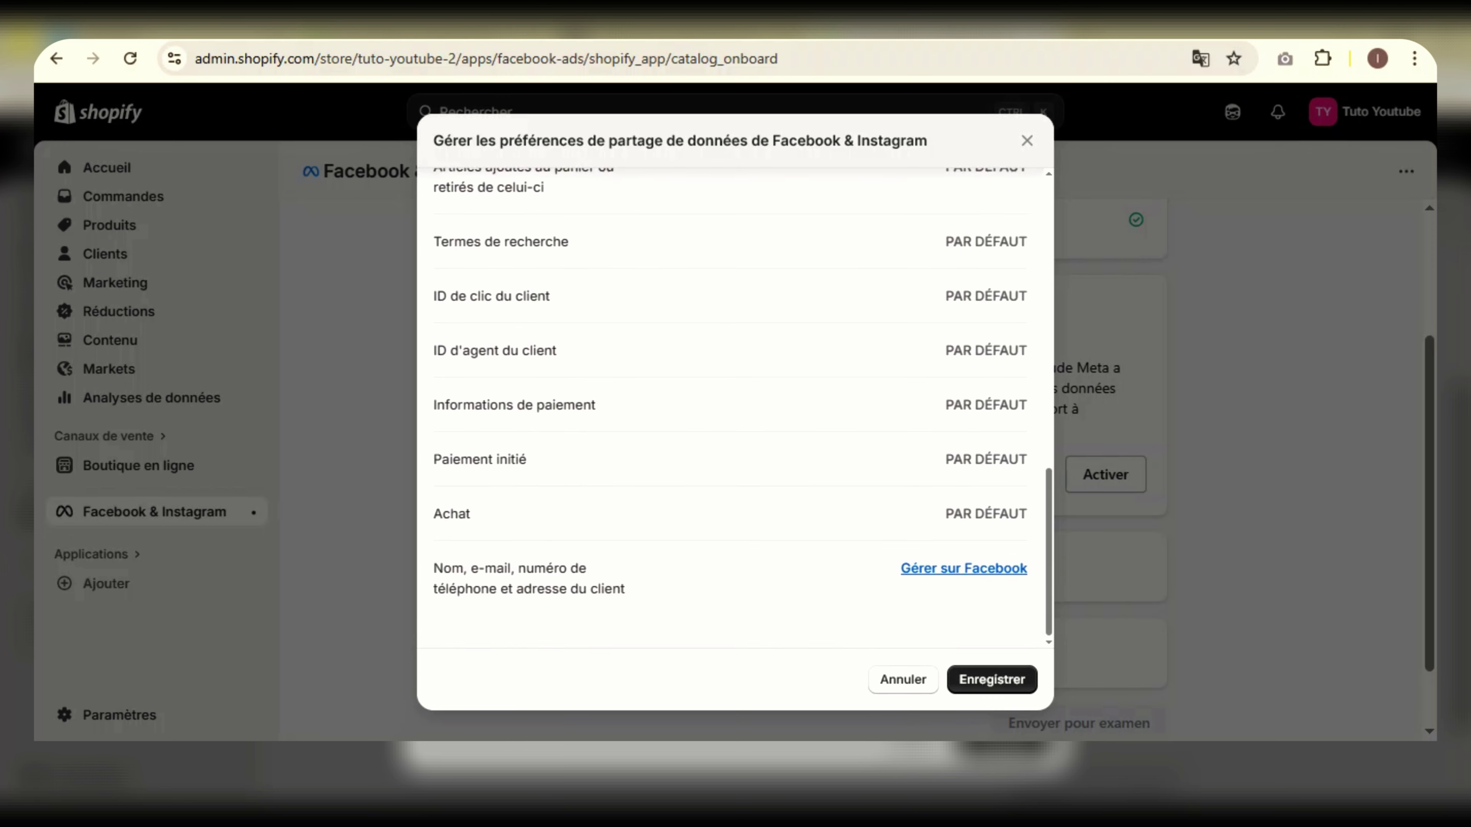
{"action": "left_click", "coordinate": [991, 680]}
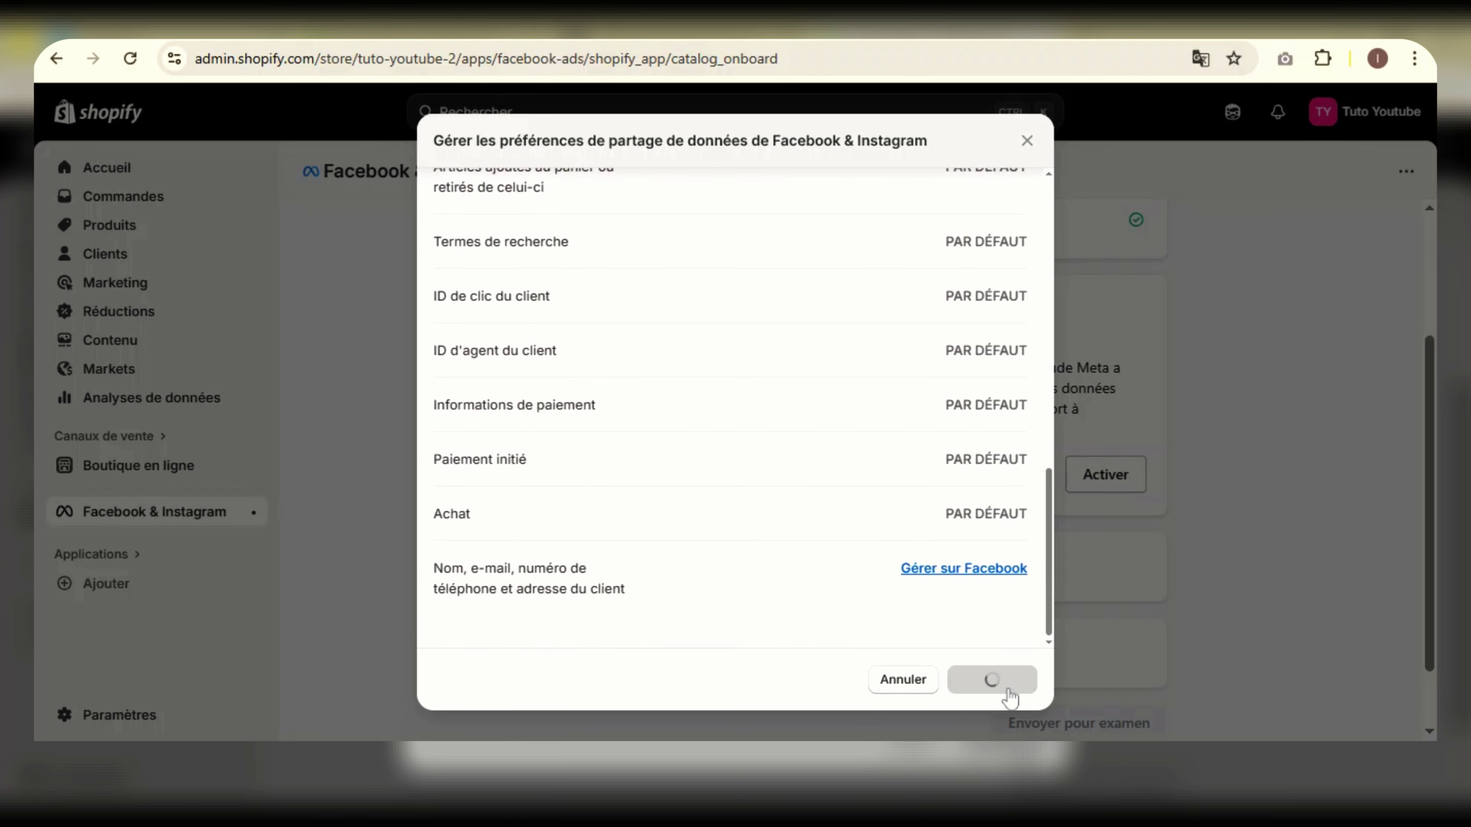
{"action": "scroll", "coordinate": [929, 473], "scroll_direction": "down", "scroll_amount": 5}
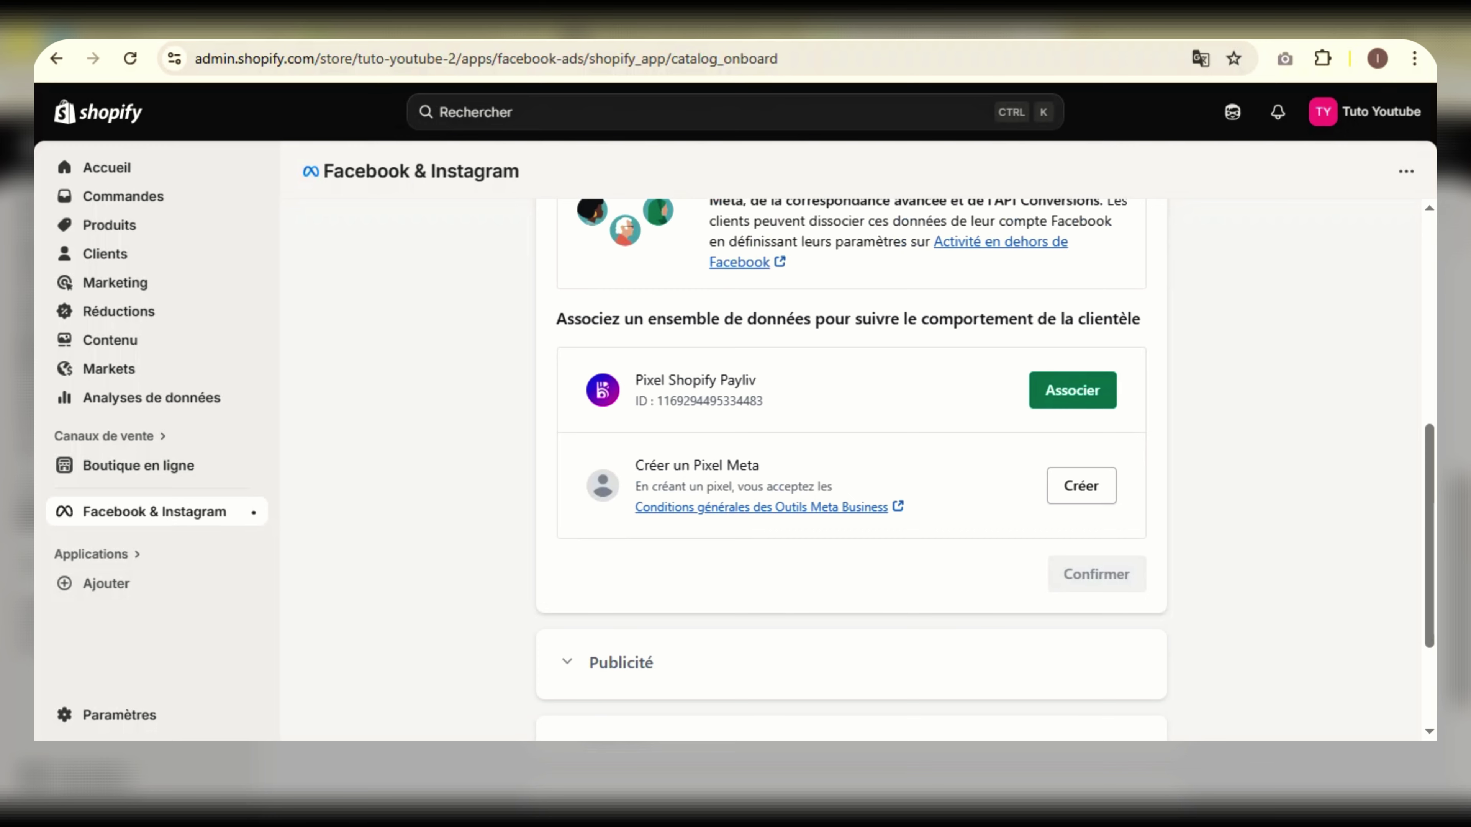
{"action": "left_click", "coordinate": [1098, 404]}
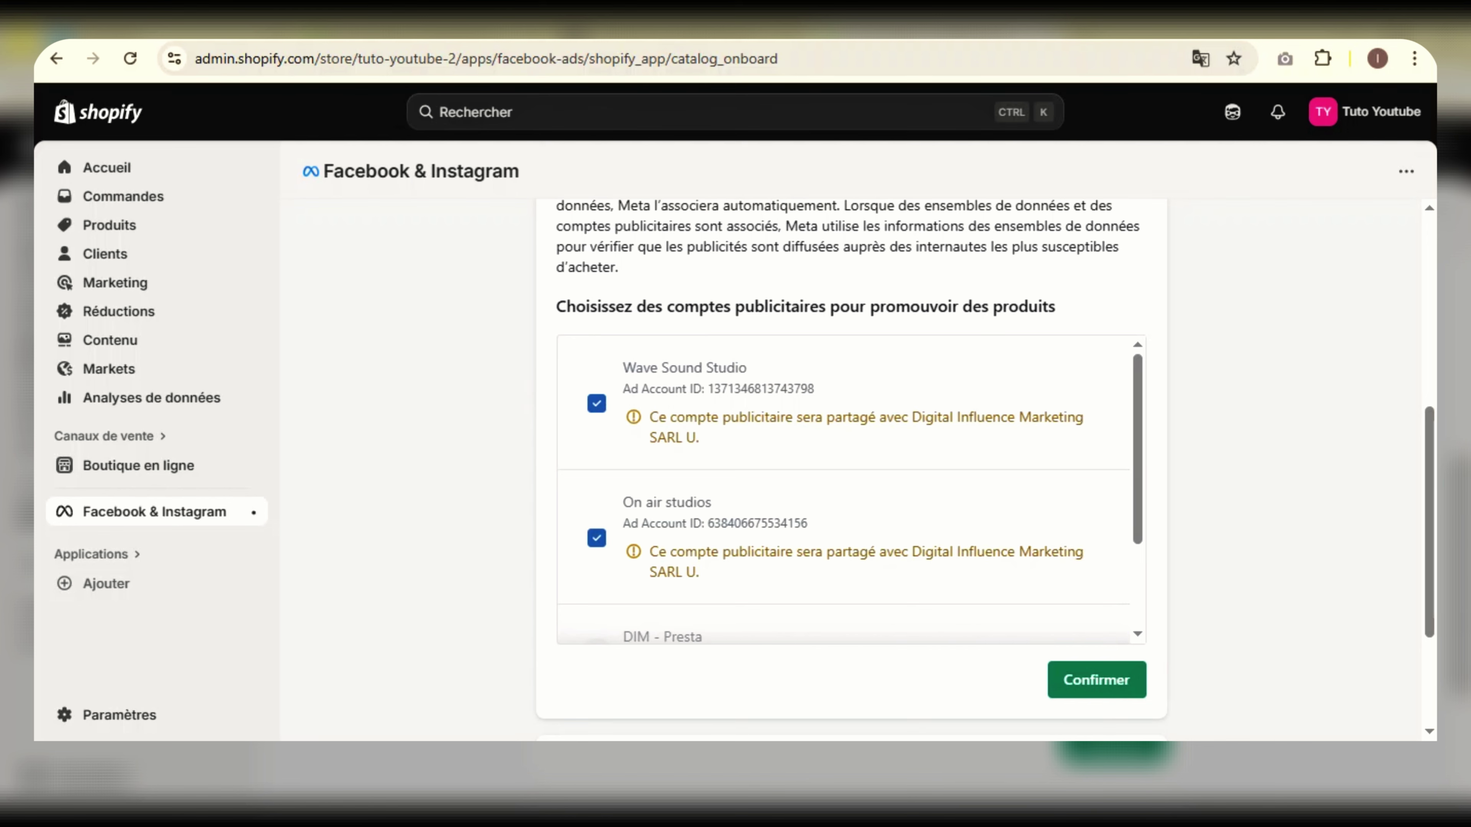
- Deselect the Wave Sound Studio and On air studios ad accounts in the advertising section
{"action": "scroll", "coordinate": [712, 440], "scroll_direction": "down", "scroll_amount": 3}
{"action": "scroll", "coordinate": [678, 405], "scroll_direction": "up", "scroll_amount": 5}
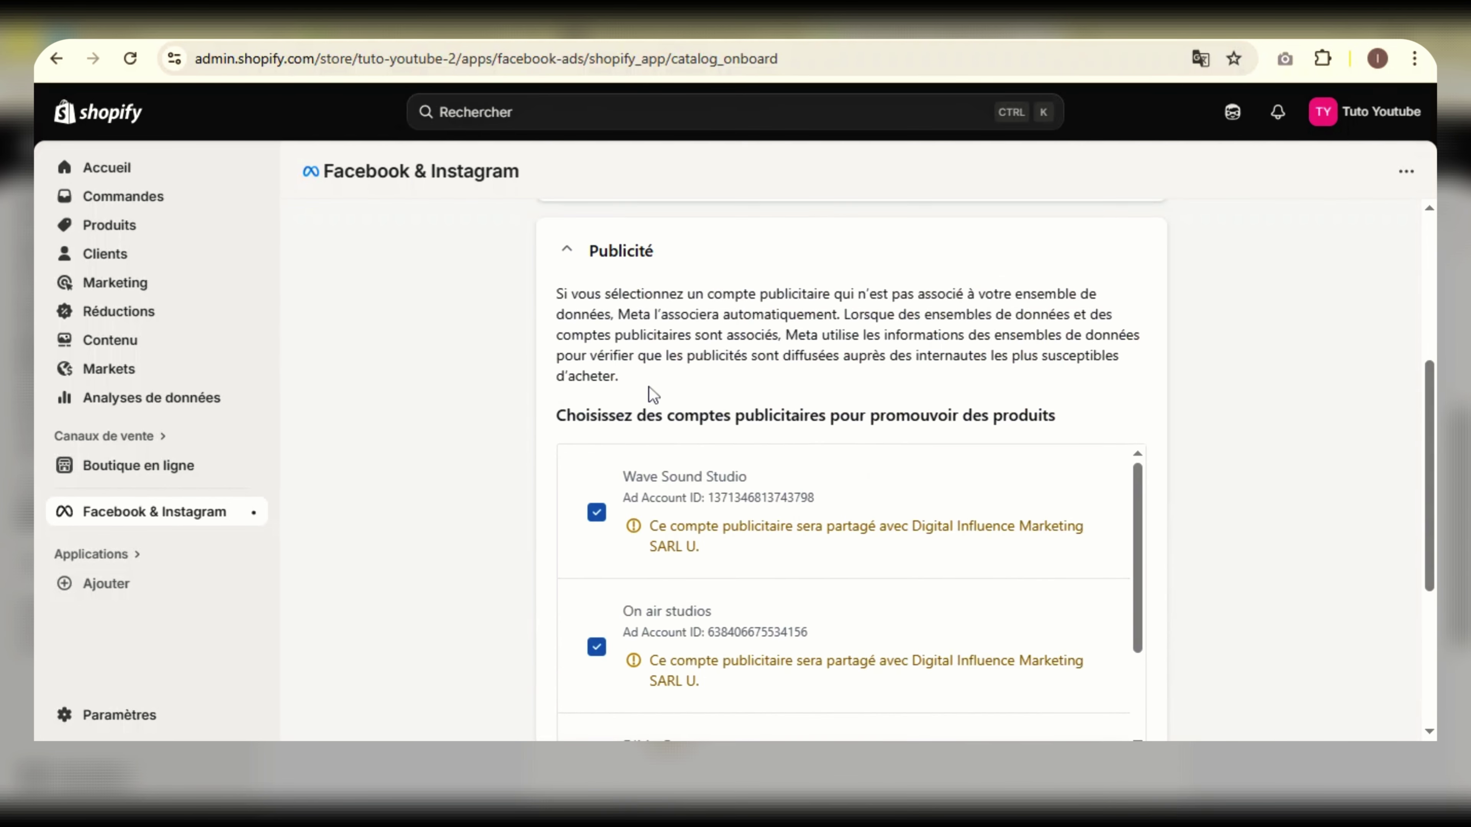
{"action": "left_click", "coordinate": [597, 512]}
{"action": "left_click", "coordinate": [596, 647]}
{"action": "scroll", "coordinate": [596, 647], "scroll_direction": "down", "scroll_amount": 2}
{"action": "scroll", "coordinate": [620, 646], "scroll_direction": "down", "scroll_amount": 5}
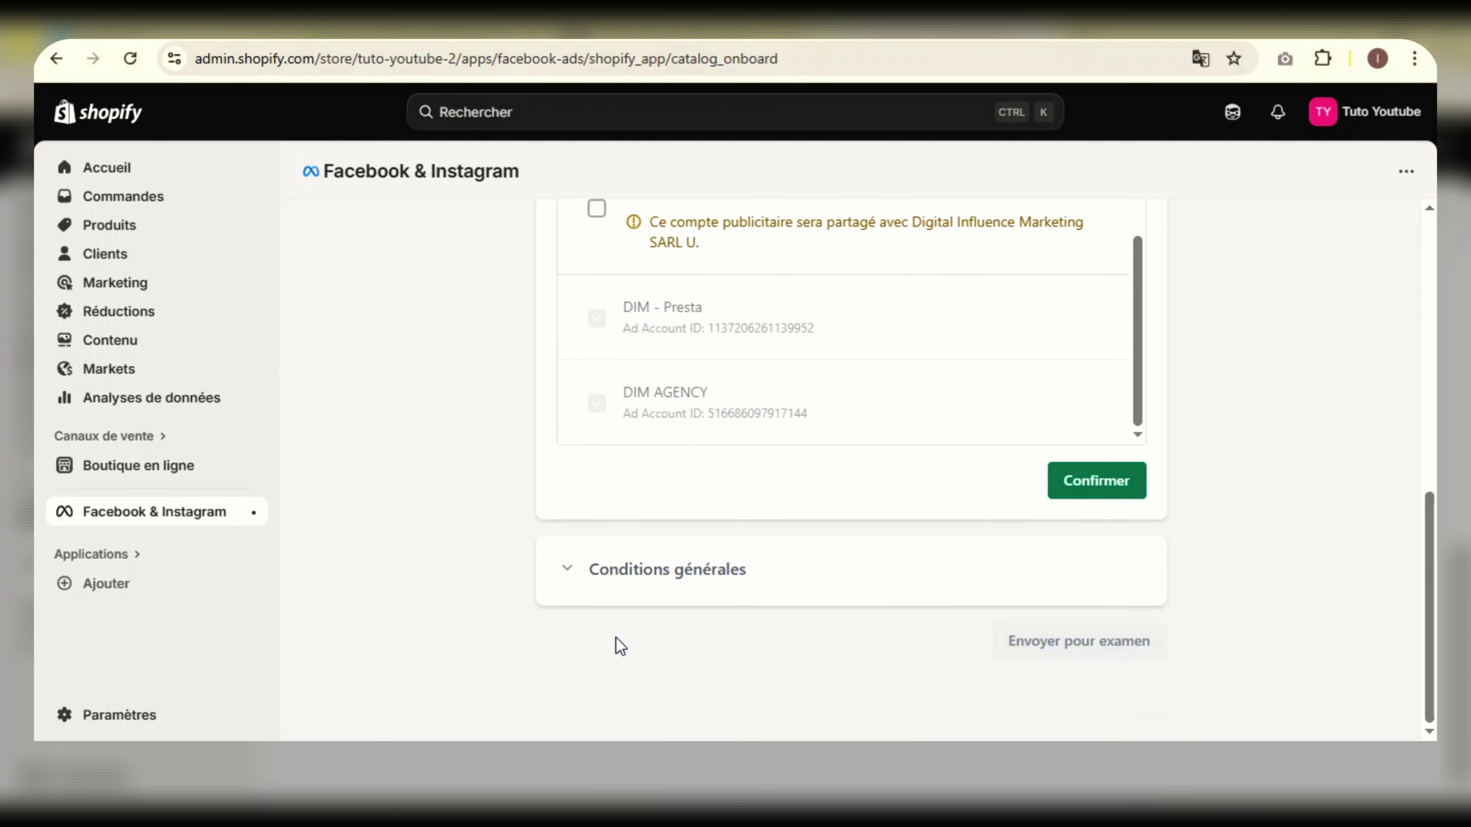
- Confirm the ad account selection and submit the channel setup for review with the product catalogue terms accepted
{"action": "mouse_move", "coordinate": [672, 405]}
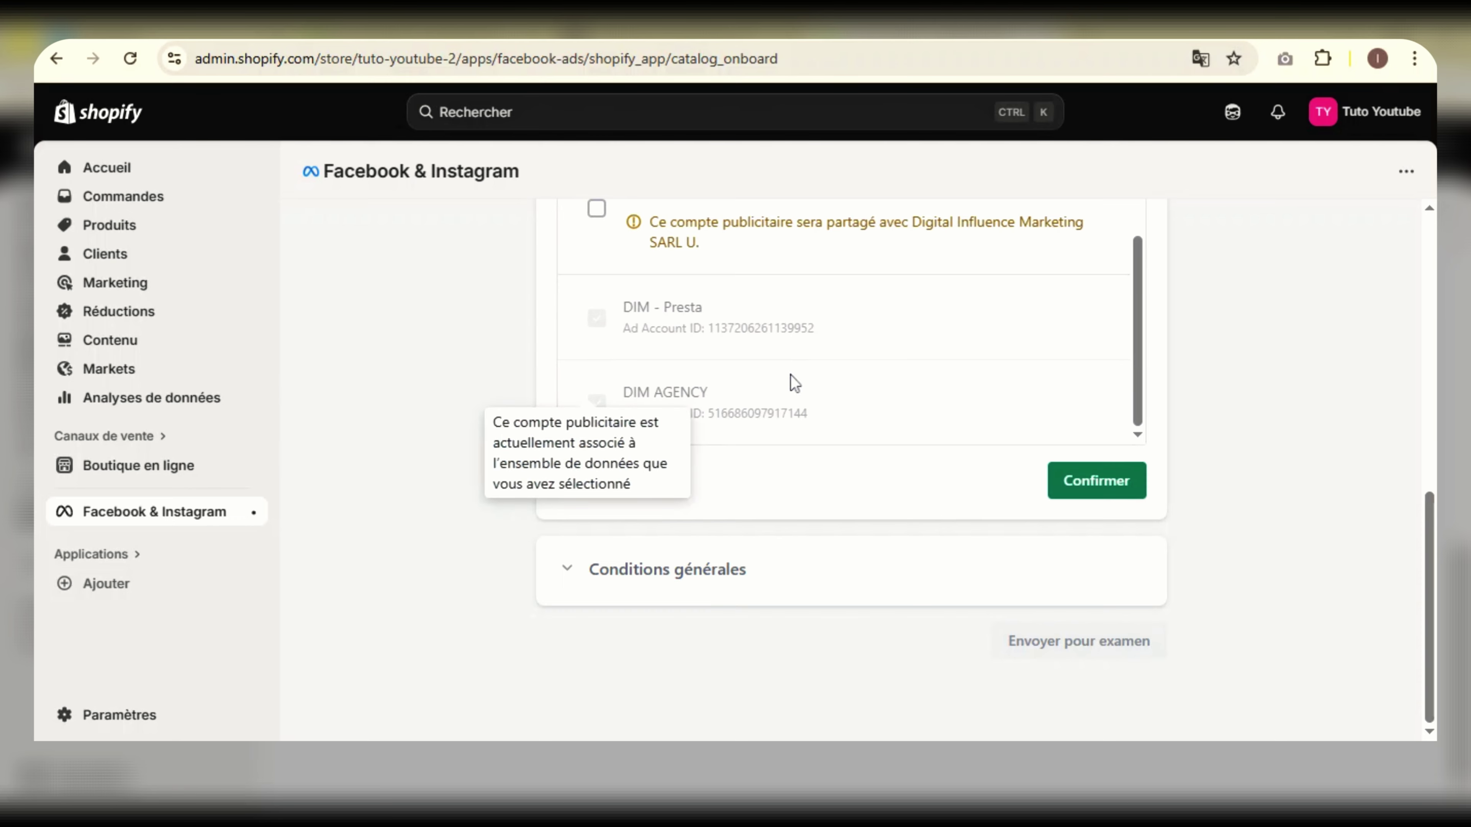
{"action": "left_click", "coordinate": [1096, 486]}
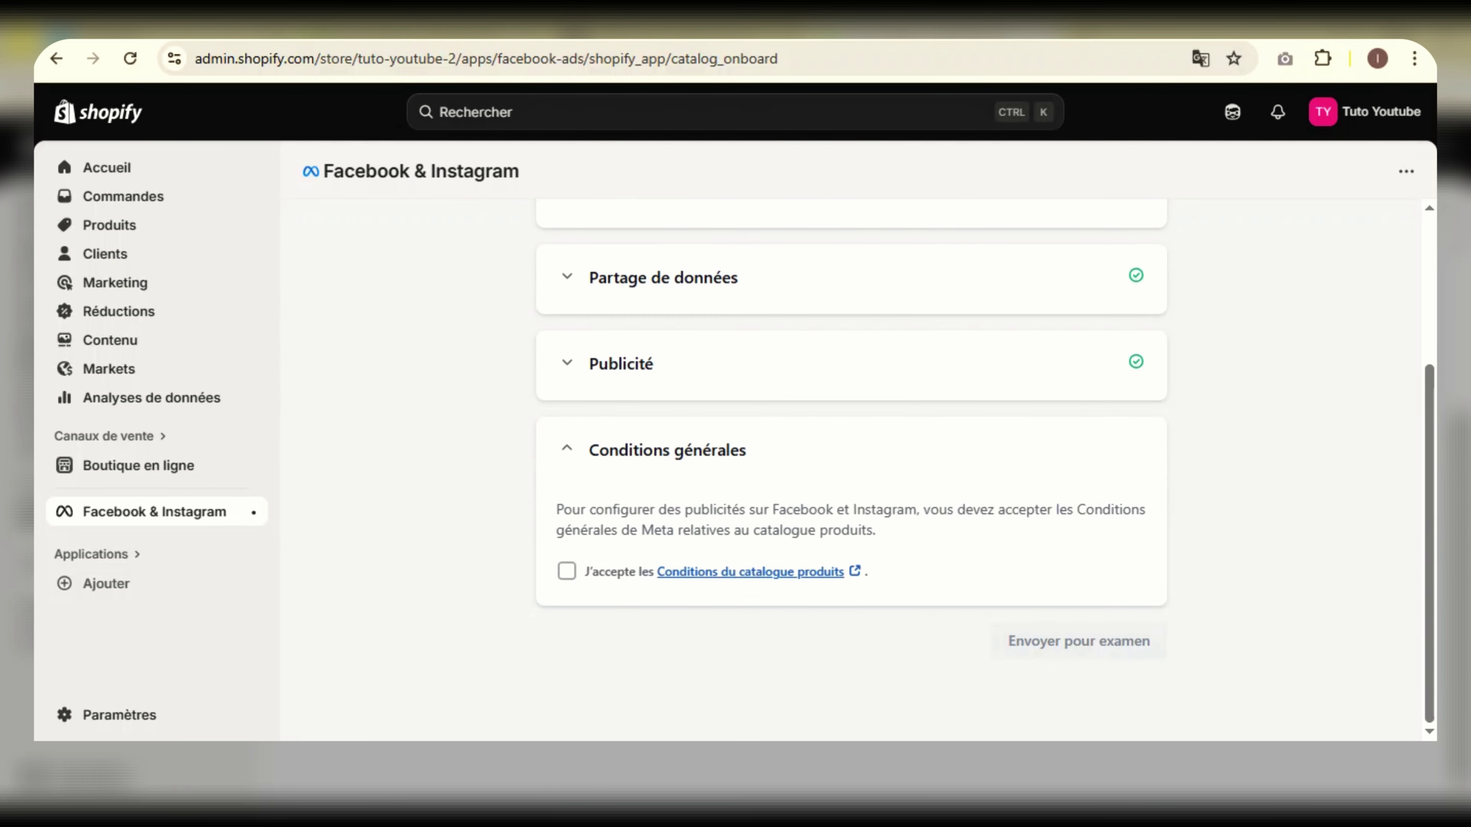
{"action": "left_click", "coordinate": [567, 571]}
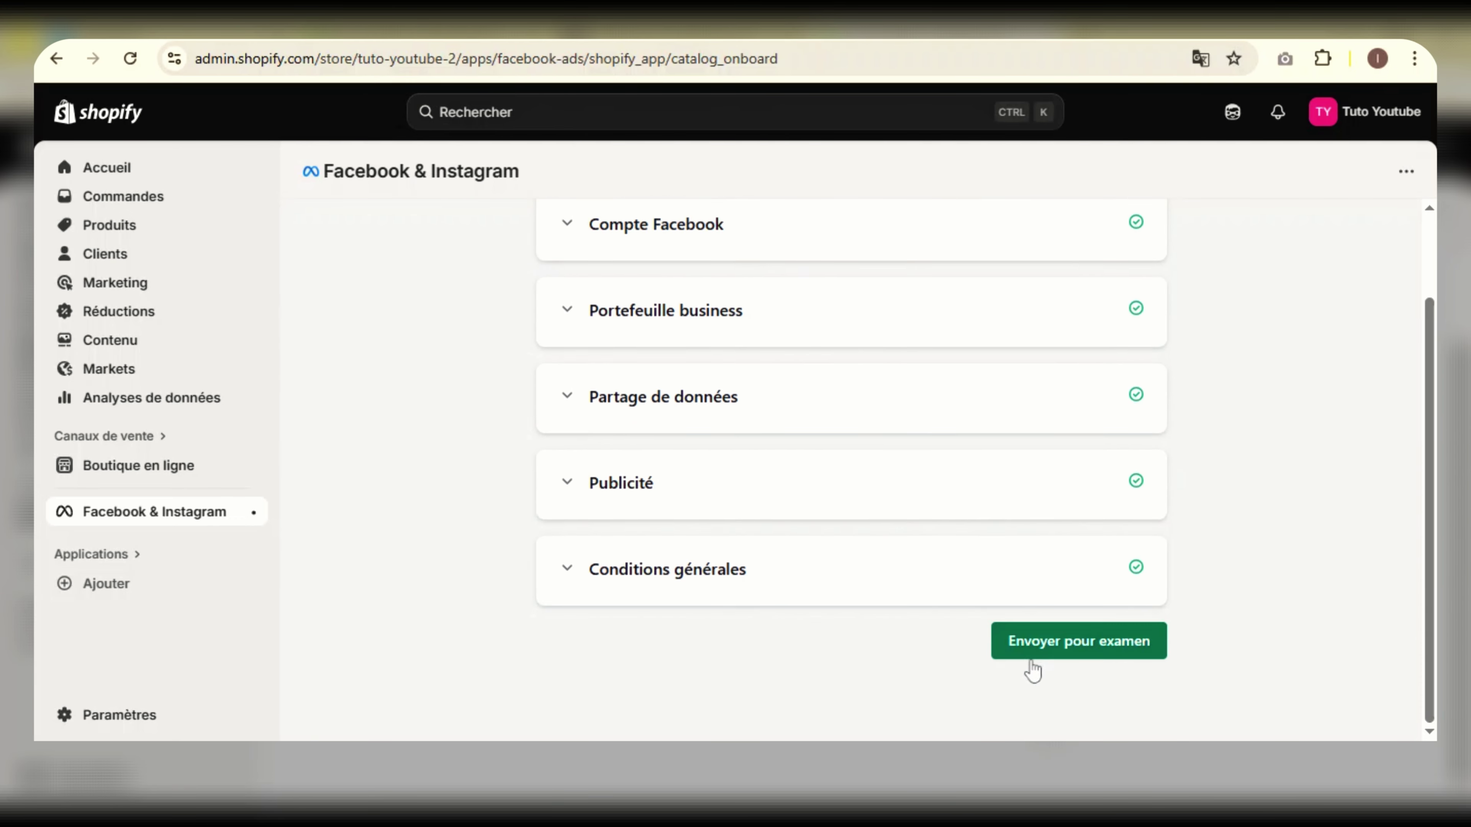
{"action": "left_click", "coordinate": [1046, 656]}
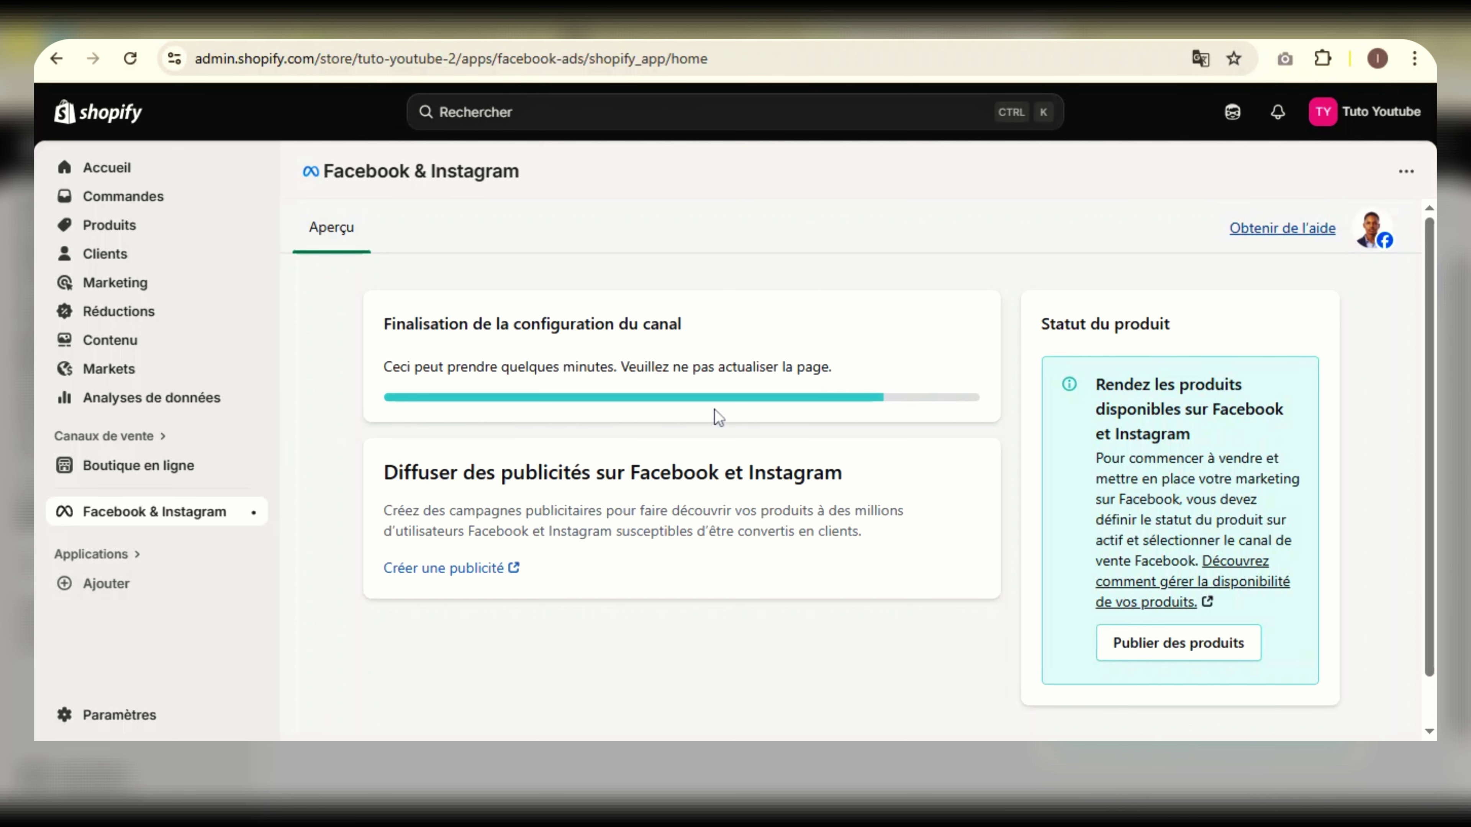
- Review the data-sharing and catalogue settings of the Facebook & Instagram channel and return to its overview
{"action": "scroll", "coordinate": [679, 433], "scroll_direction": "up", "scroll_amount": 3}
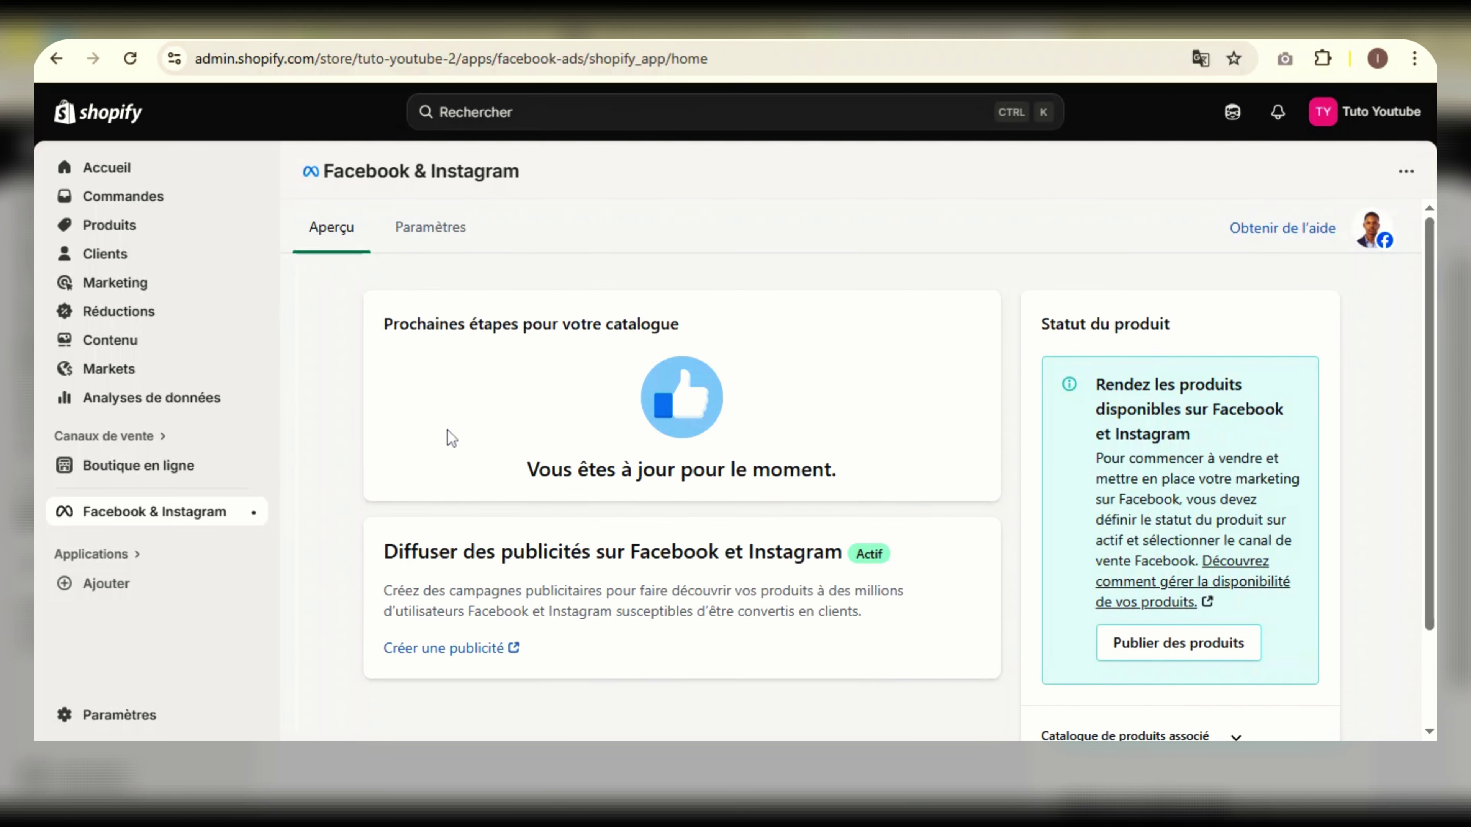
{"action": "left_click", "coordinate": [440, 232]}
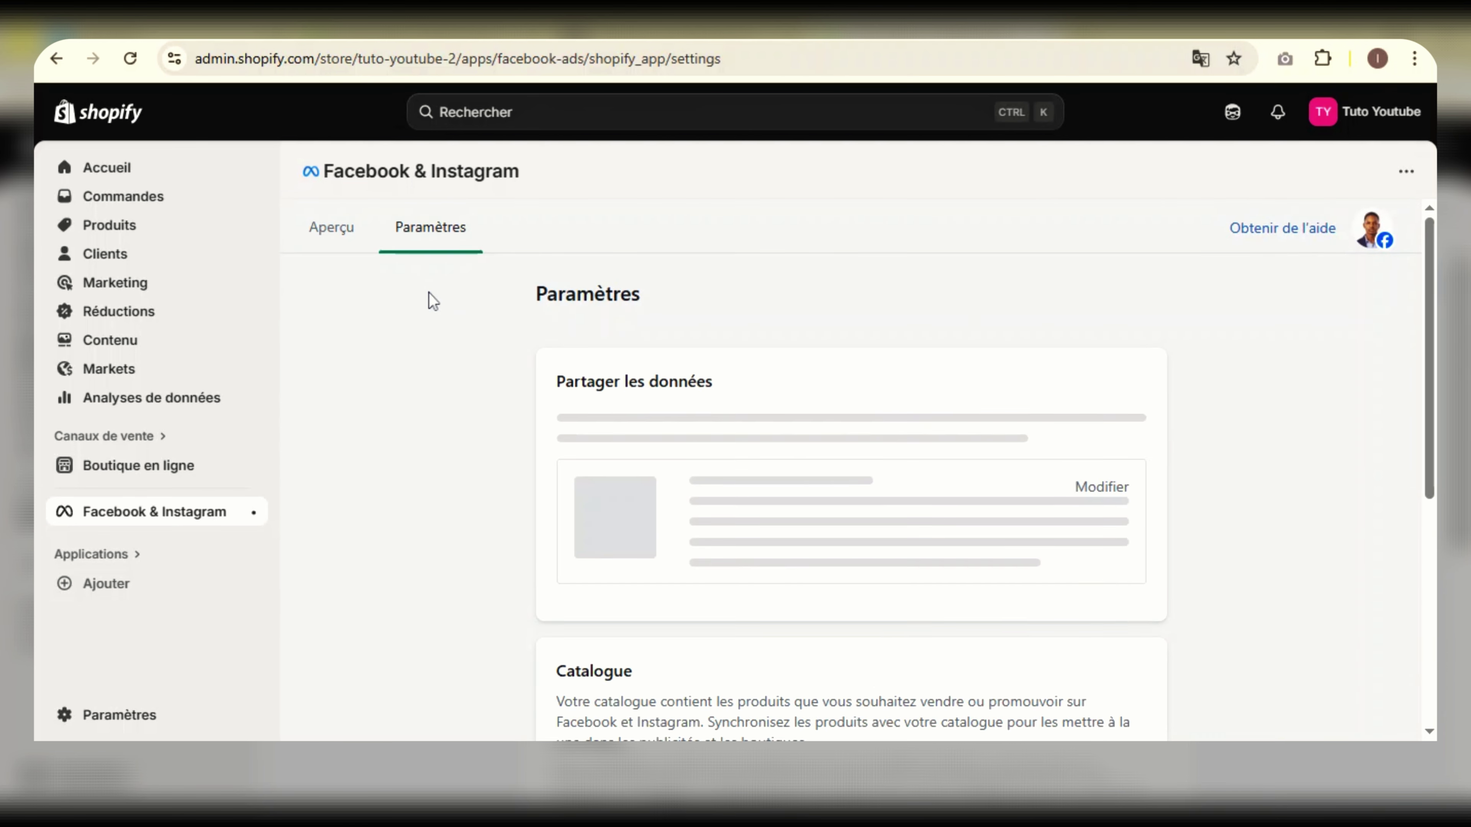
{"action": "scroll", "coordinate": [738, 463], "scroll_direction": "down", "scroll_amount": 5}
{"action": "scroll", "coordinate": [739, 464], "scroll_direction": "up", "scroll_amount": 5}
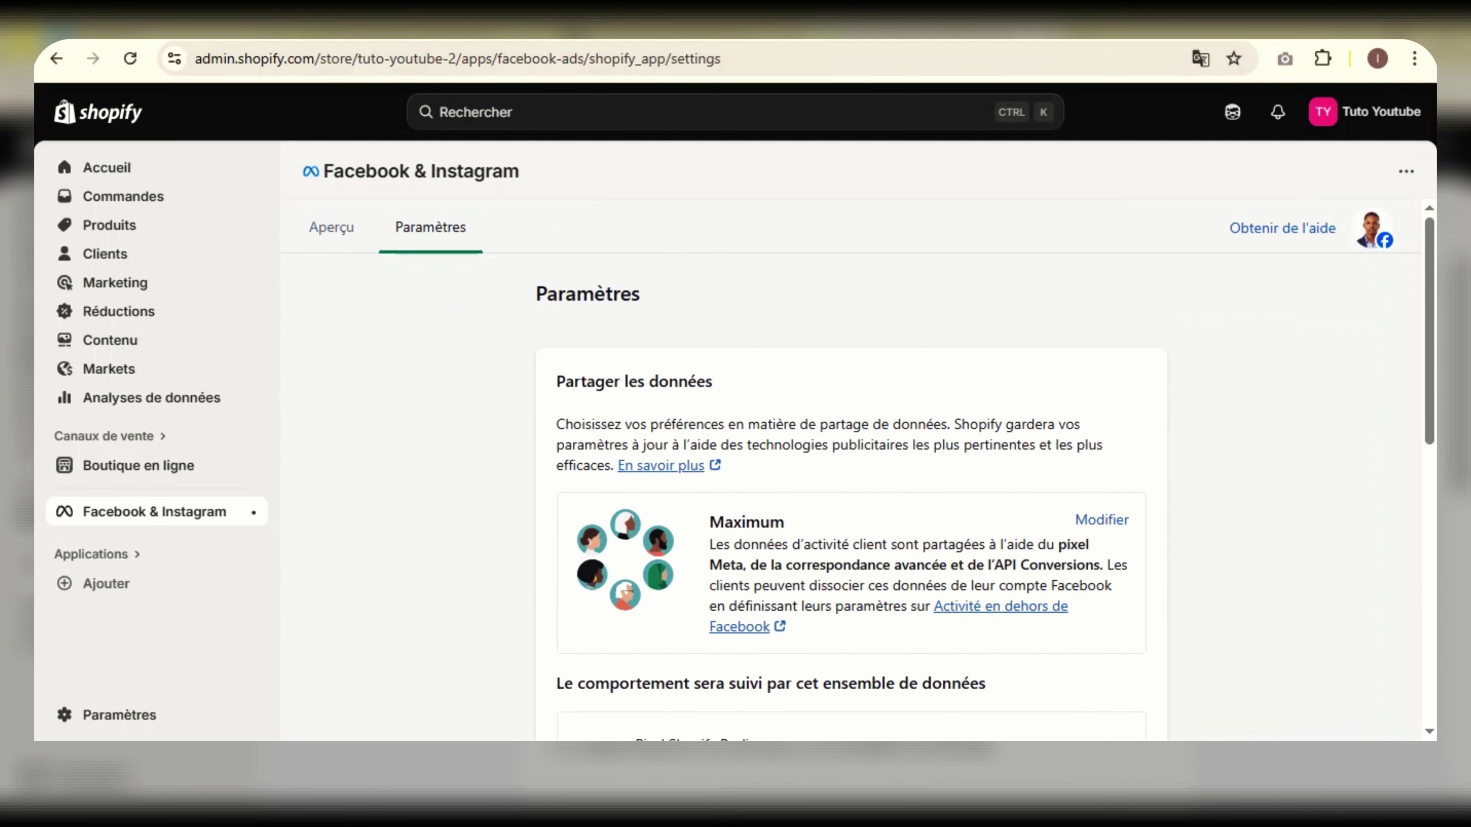
{"action": "left_click", "coordinate": [357, 228]}
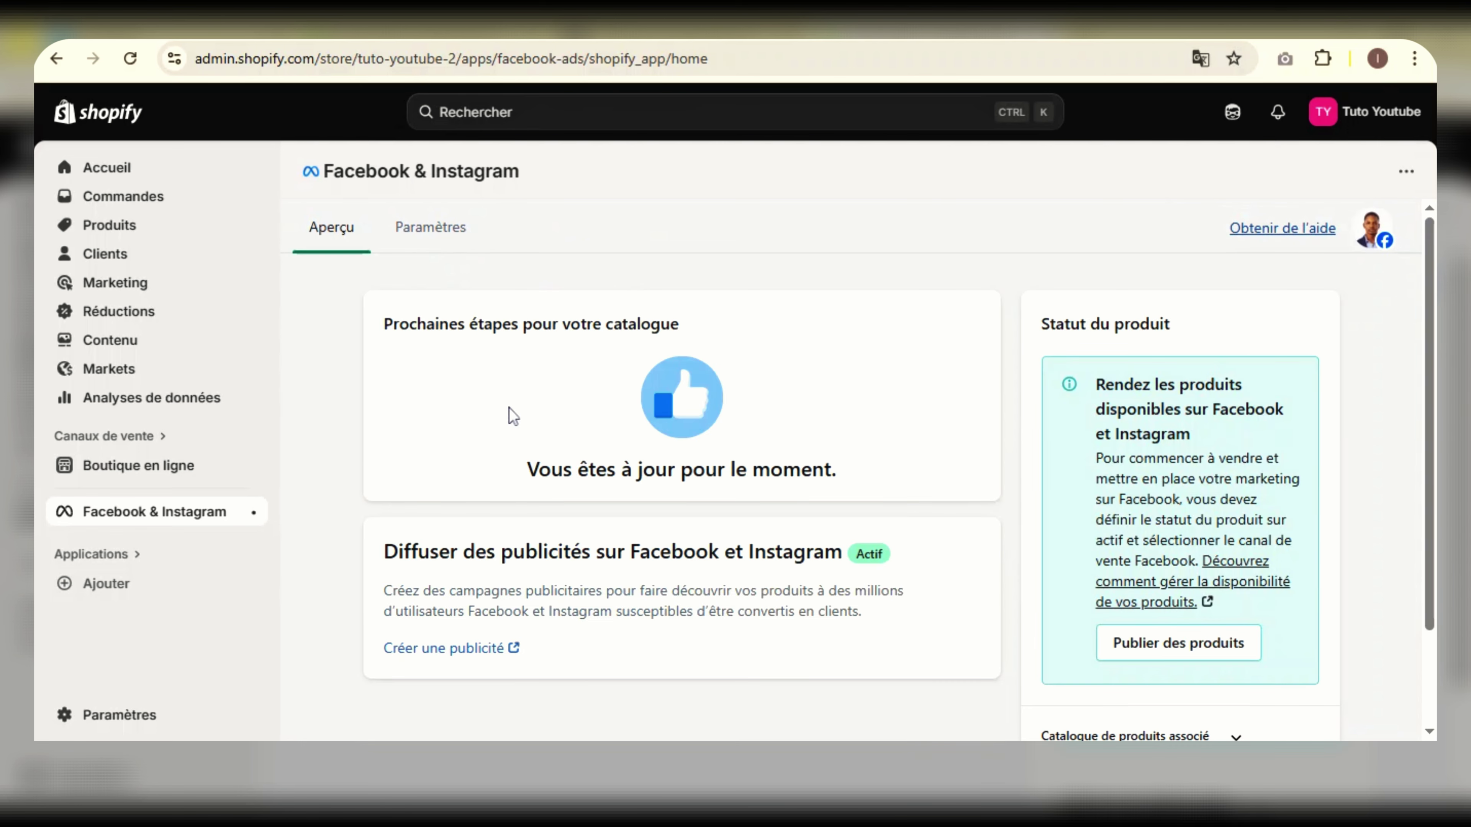
- Open the live storefront from the online store channel and look over its home page
{"action": "left_click", "coordinate": [180, 465]}
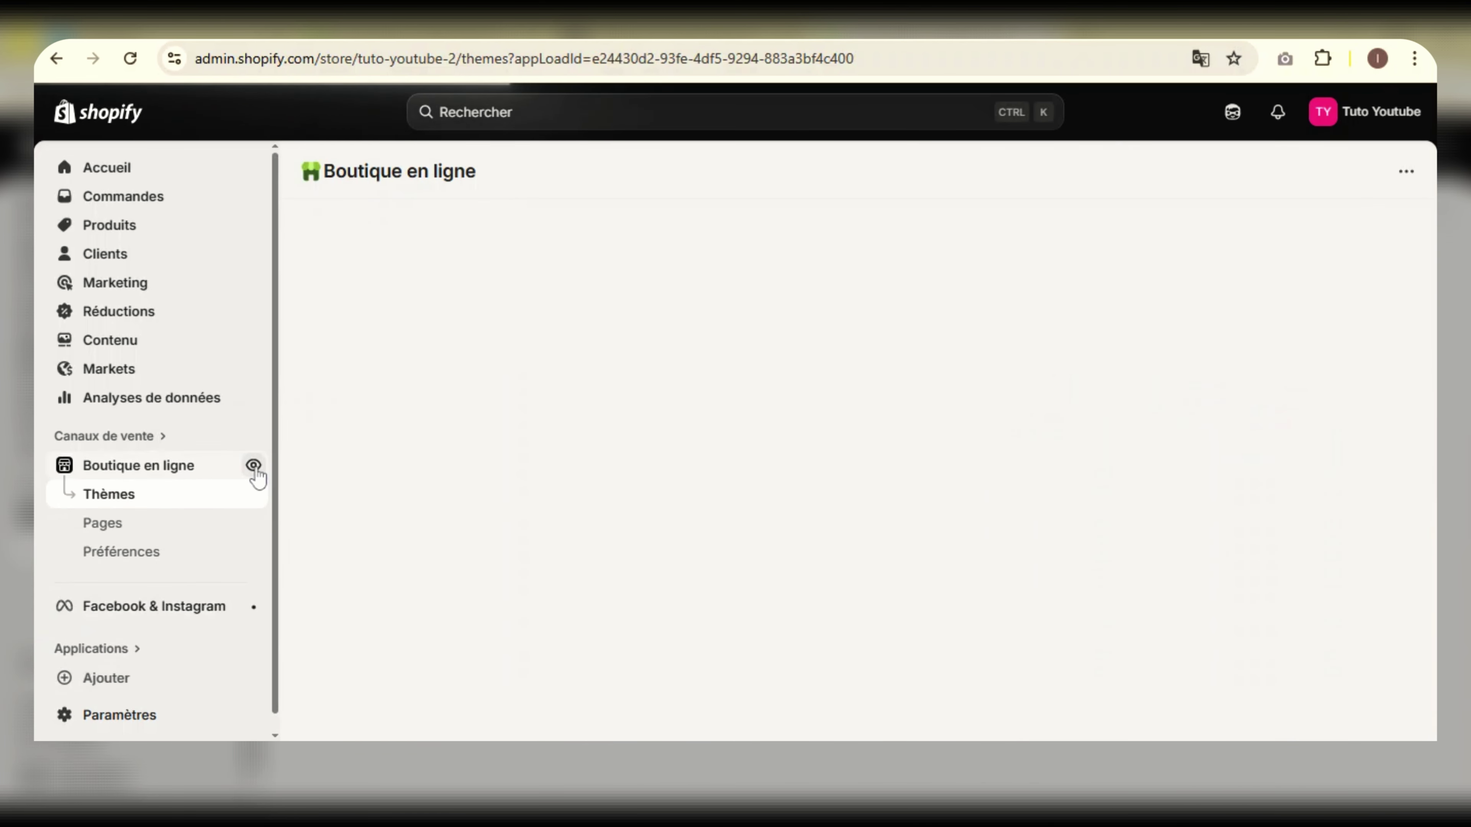
{"action": "left_click", "coordinate": [255, 468]}
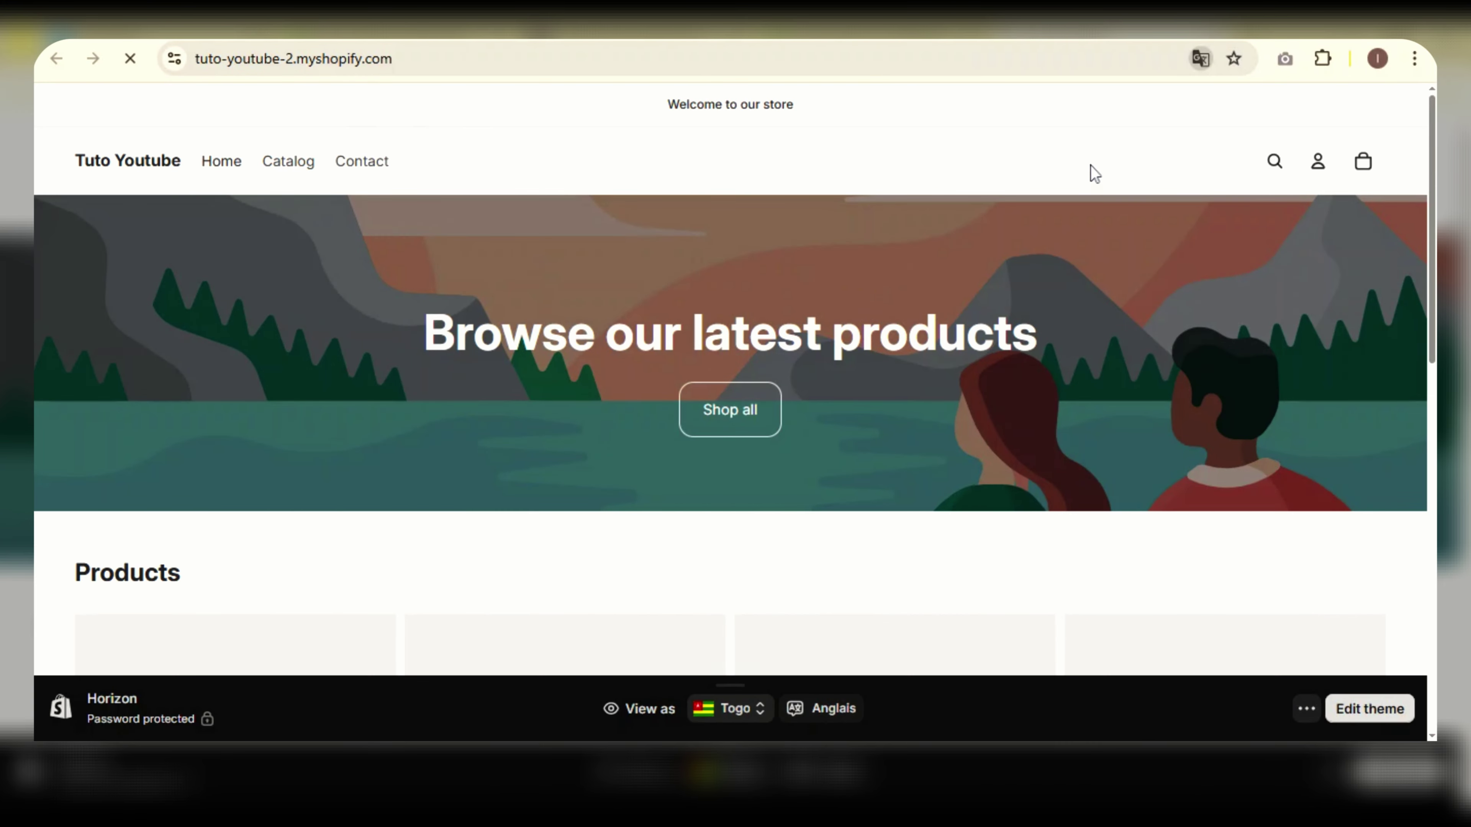
{"action": "scroll", "coordinate": [837, 384], "scroll_direction": "down", "scroll_amount": 5}
{"action": "scroll", "coordinate": [825, 365], "scroll_direction": "up", "scroll_amount": 5}
- Search Google for "pixel helper" in a new tab and add the Meta Pixel Helper extension to Chrome
{"action": "key", "text": "ctrl+t"}
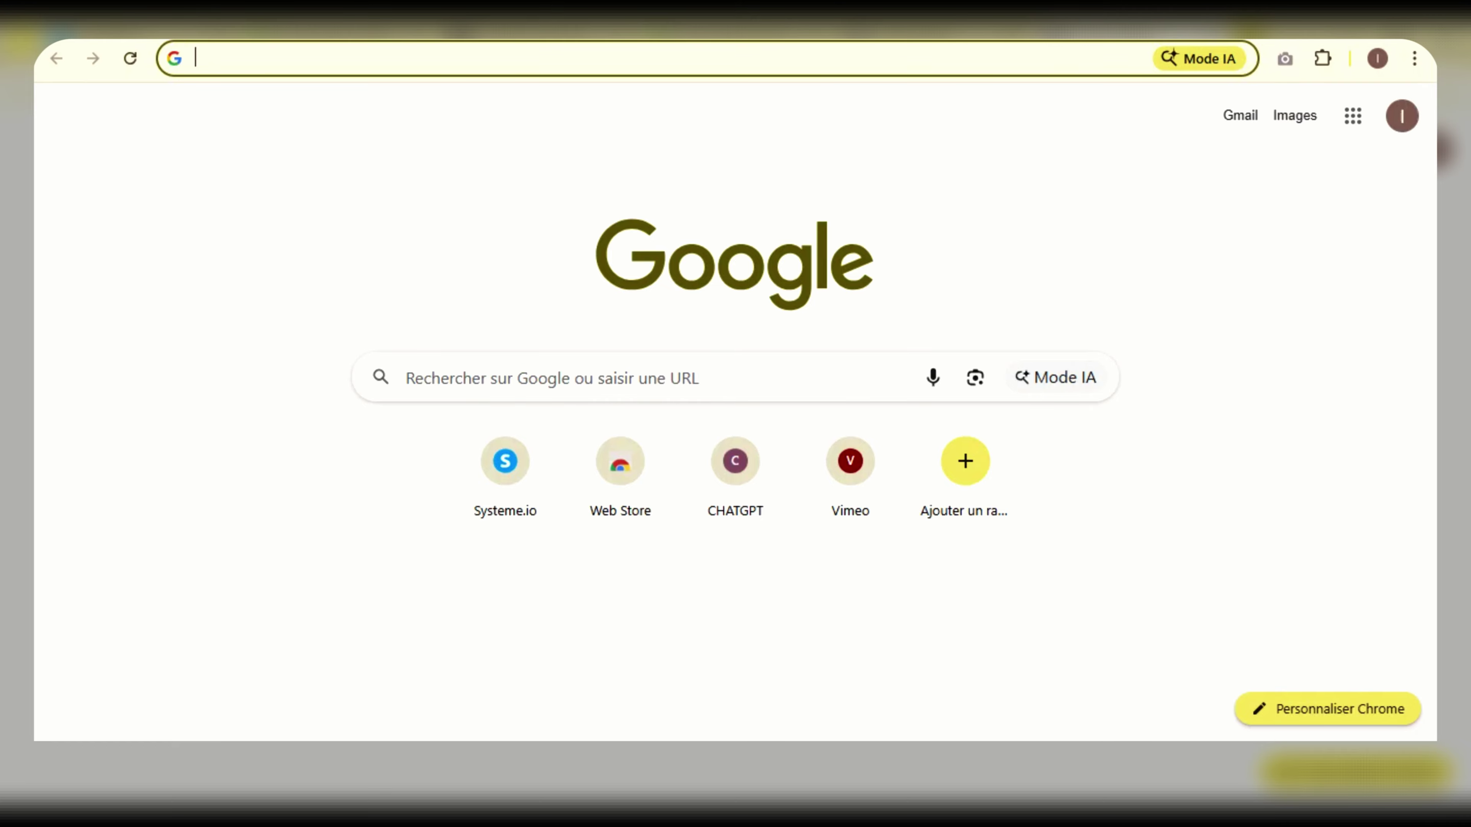
{"action": "type", "text": "pixel"}
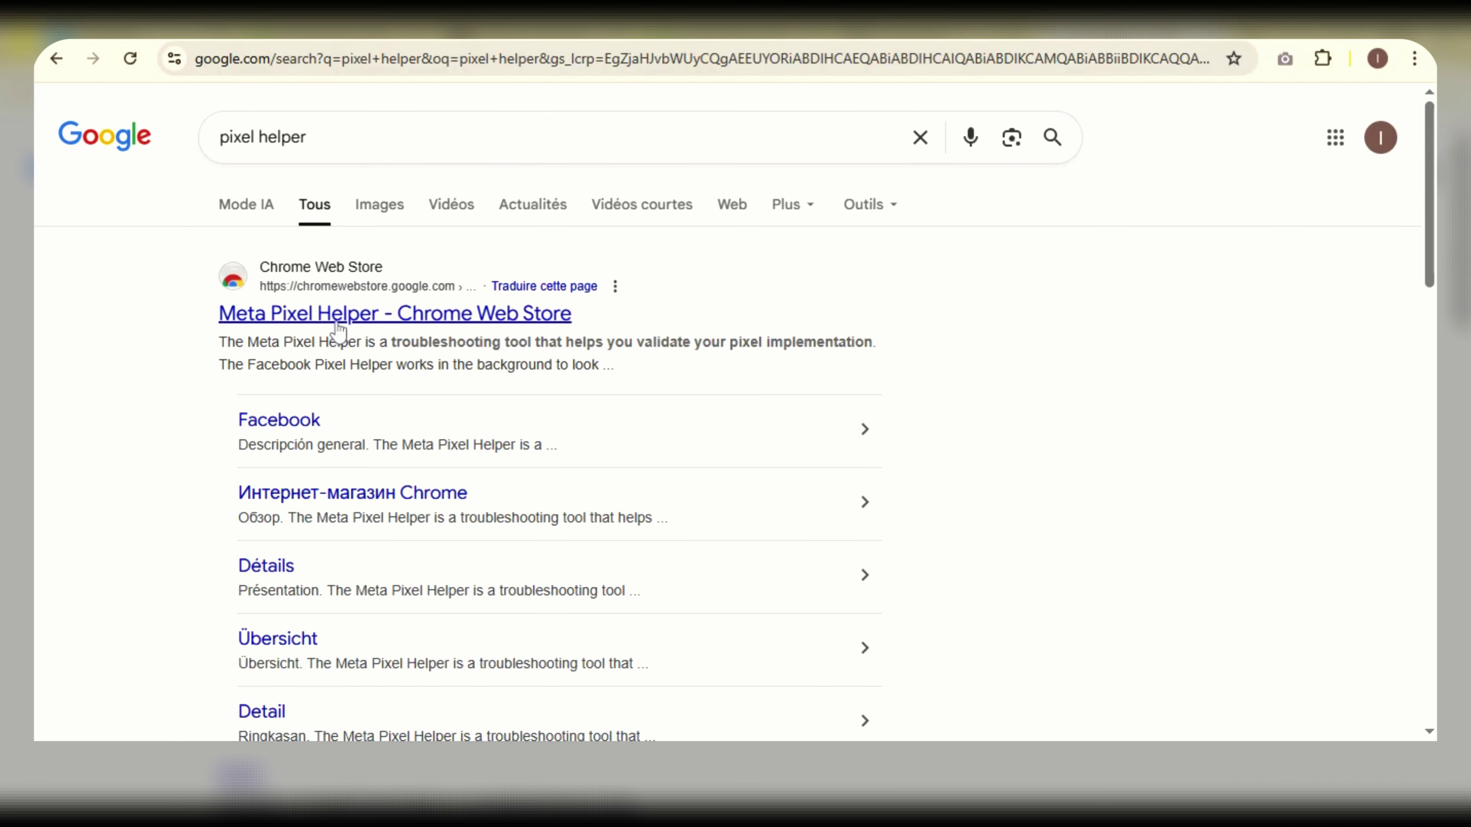
{"action": "left_click", "coordinate": [339, 323]}
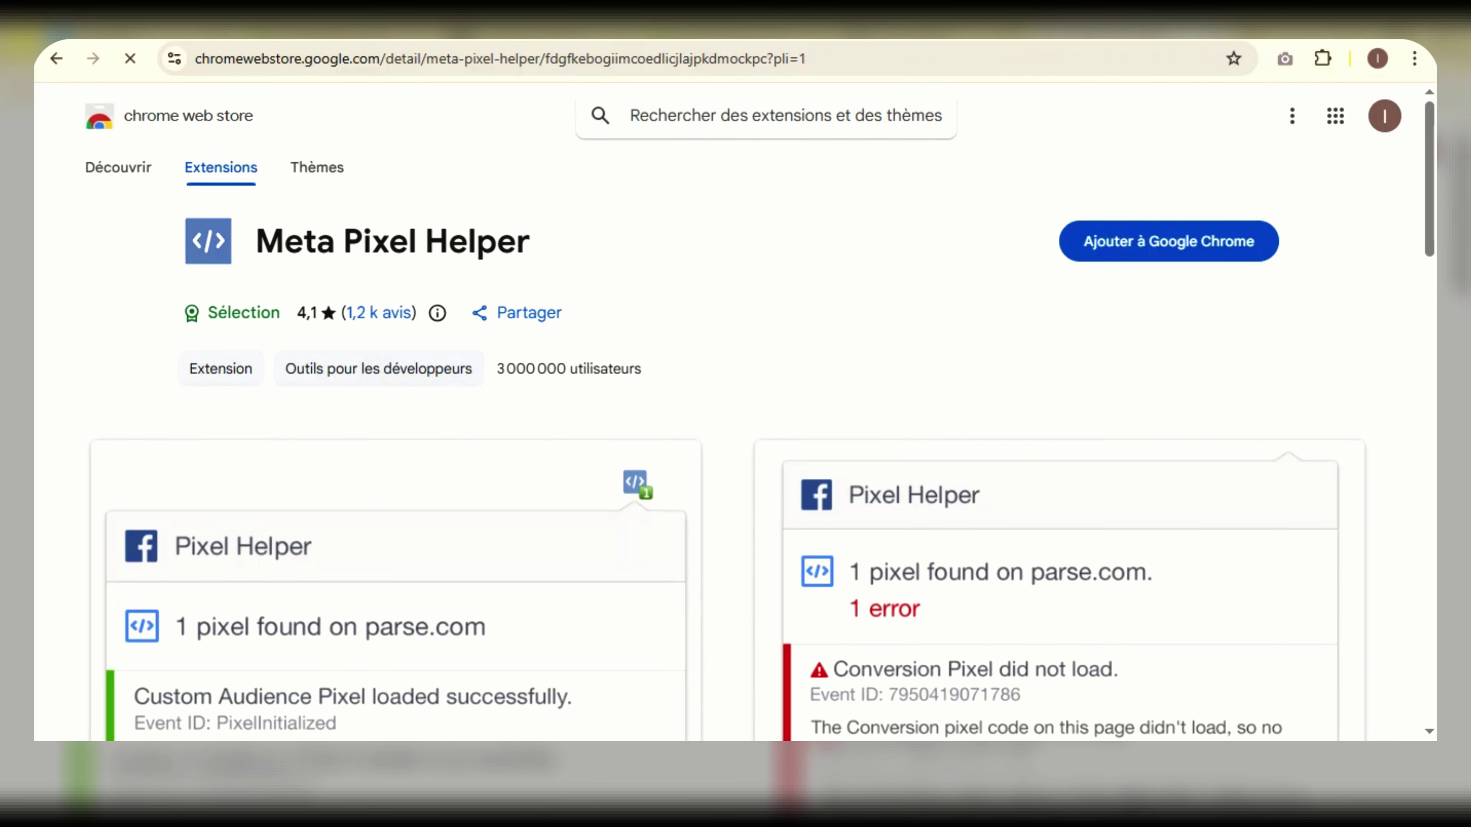
{"action": "left_click_drag", "start_coordinate": [631, 249], "coordinate": [255, 249]}
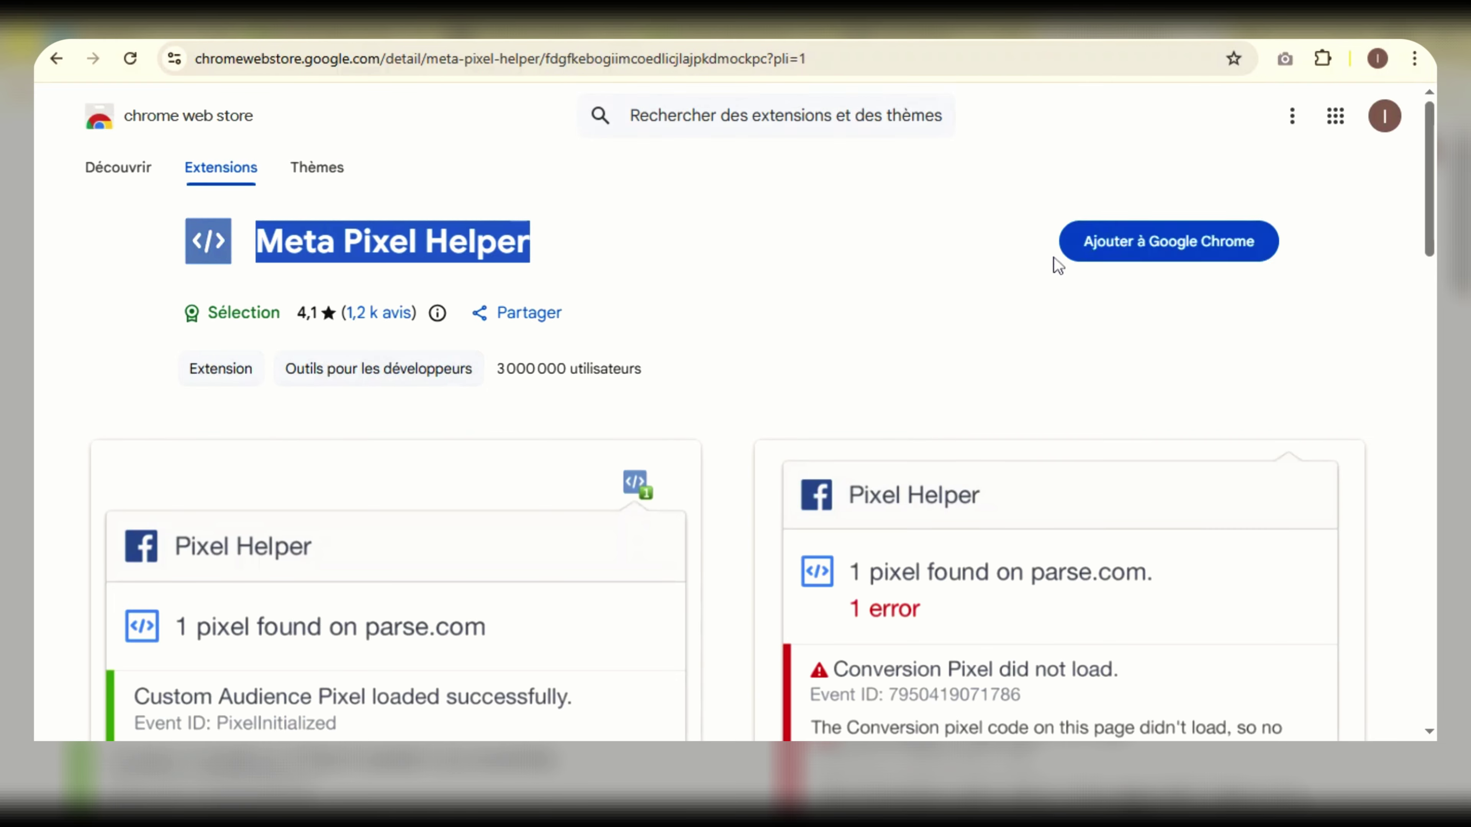
{"action": "left_click", "coordinate": [1068, 250]}
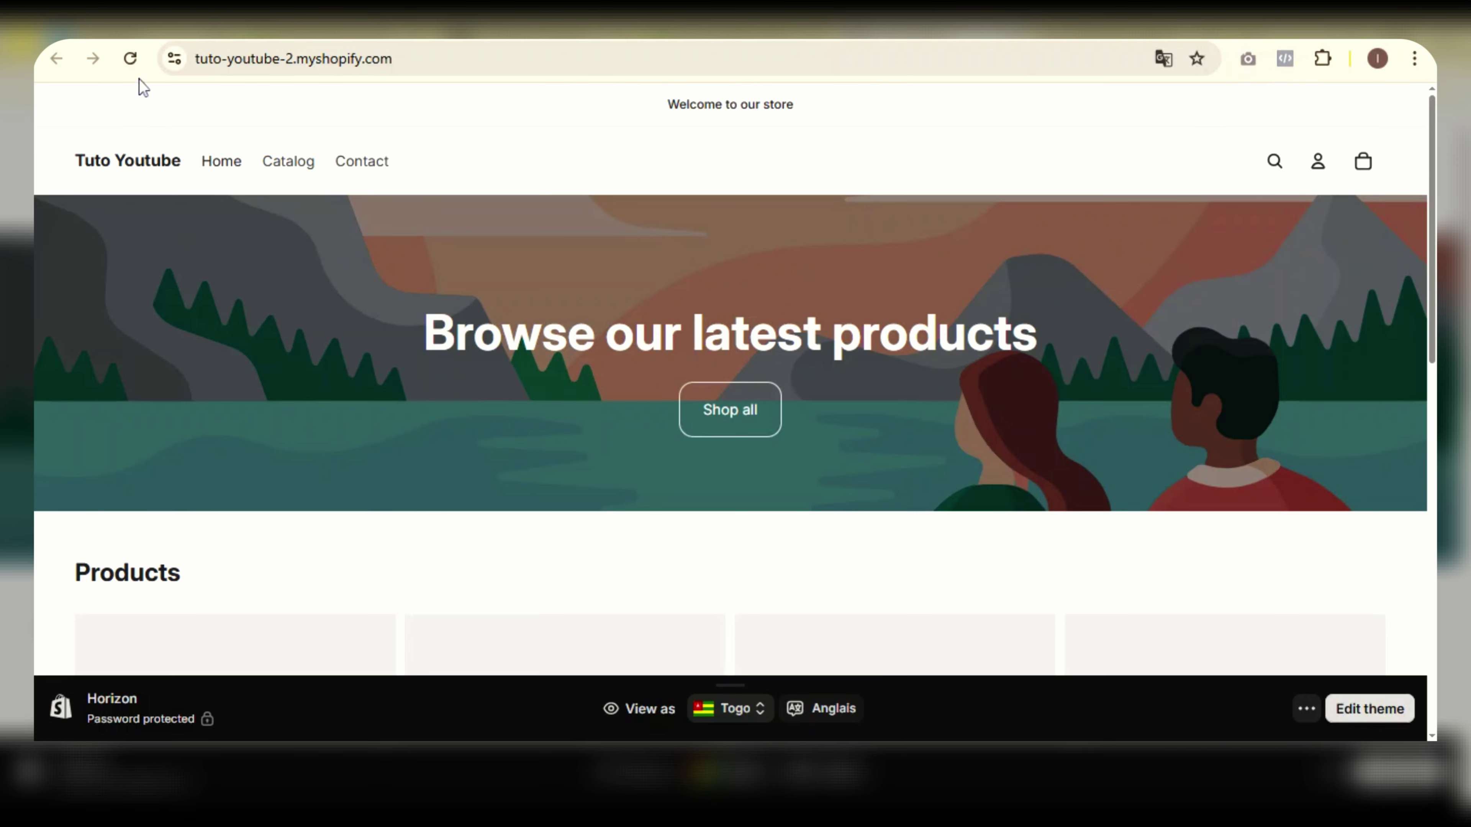
- Reload the storefront and inspect its pixel with the Meta Pixel Helper extension
{"action": "left_click", "coordinate": [131, 62]}
{"action": "left_click", "coordinate": [1289, 69]}
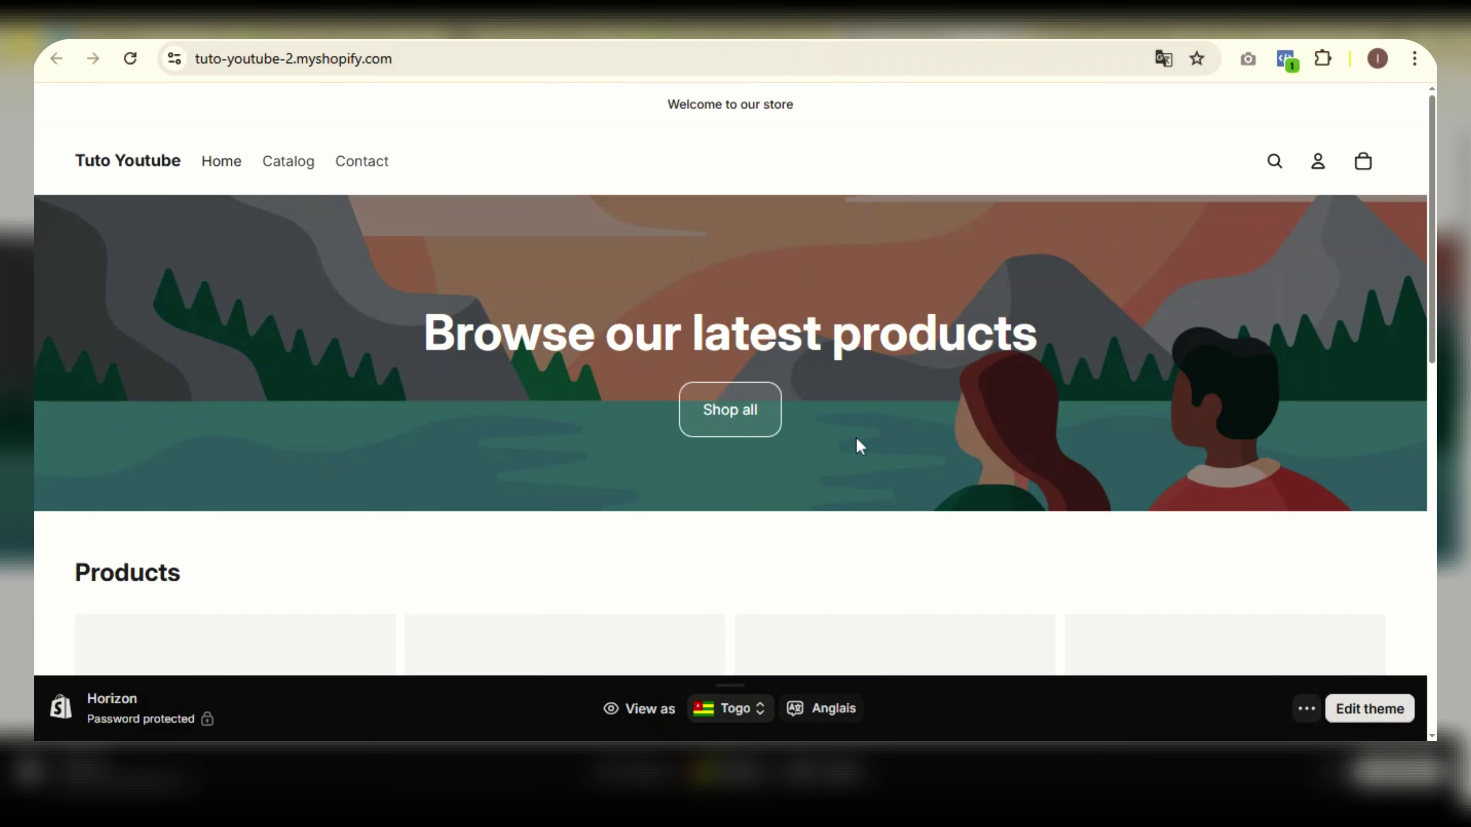
- Browse the storefront's all-products page and return to the Themes page of the Shopify admin
{"action": "left_click", "coordinate": [760, 413]}
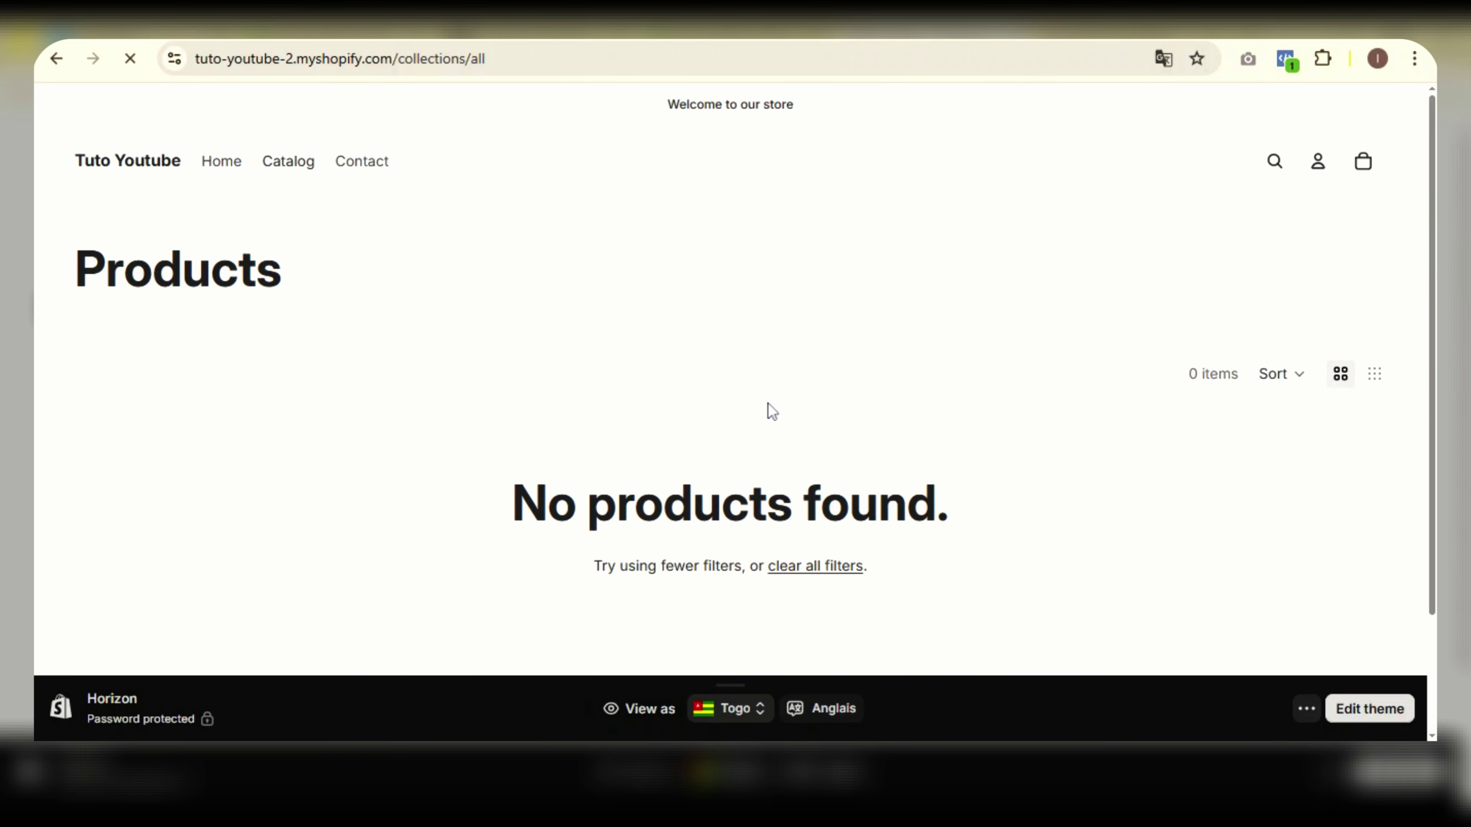
{"action": "scroll", "coordinate": [749, 332], "scroll_direction": "down", "scroll_amount": 2}
{"action": "scroll", "coordinate": [707, 321], "scroll_direction": "up", "scroll_amount": 2}
{"action": "left_click", "coordinate": [742, 39]}
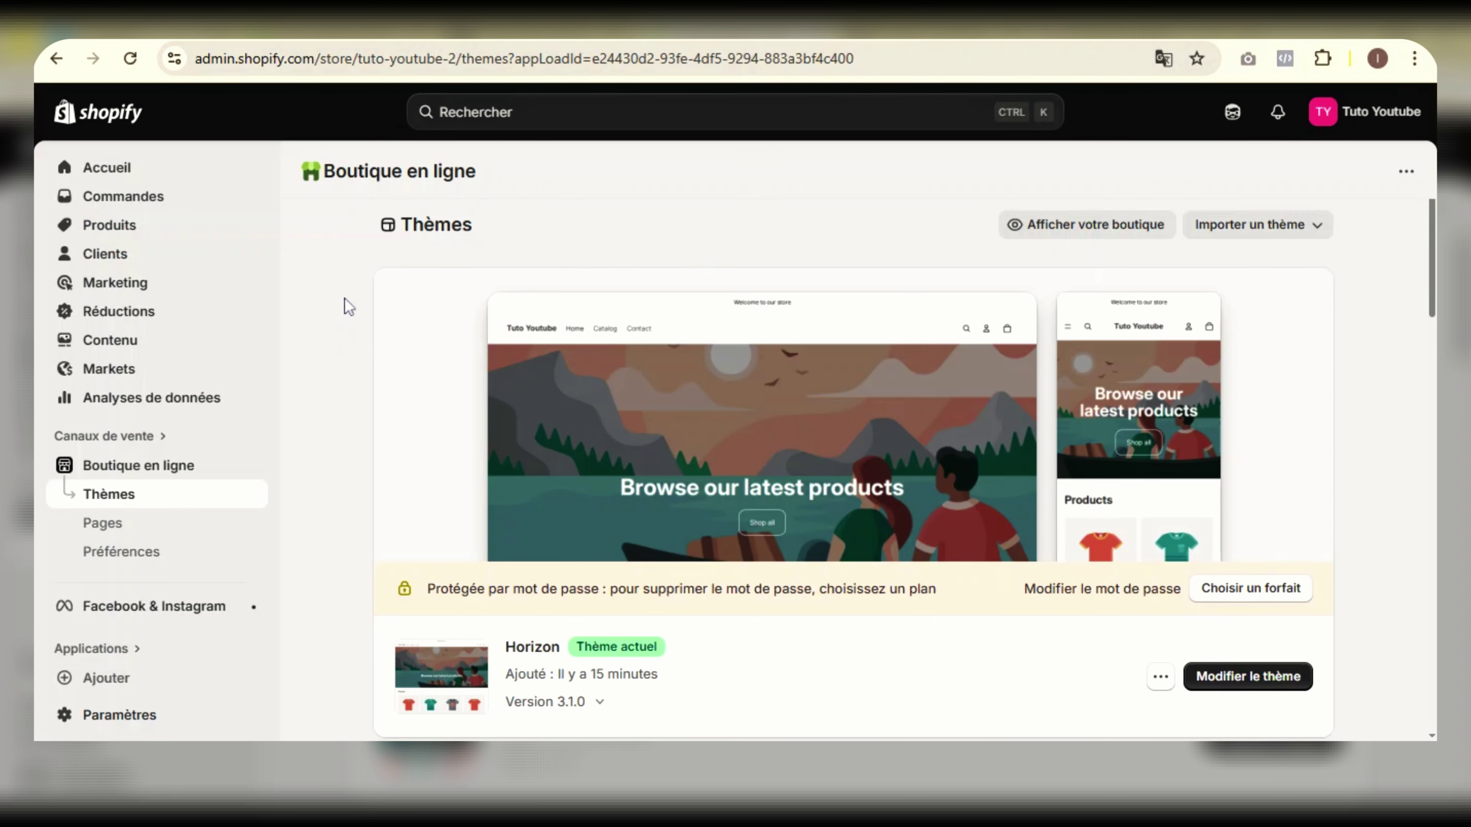